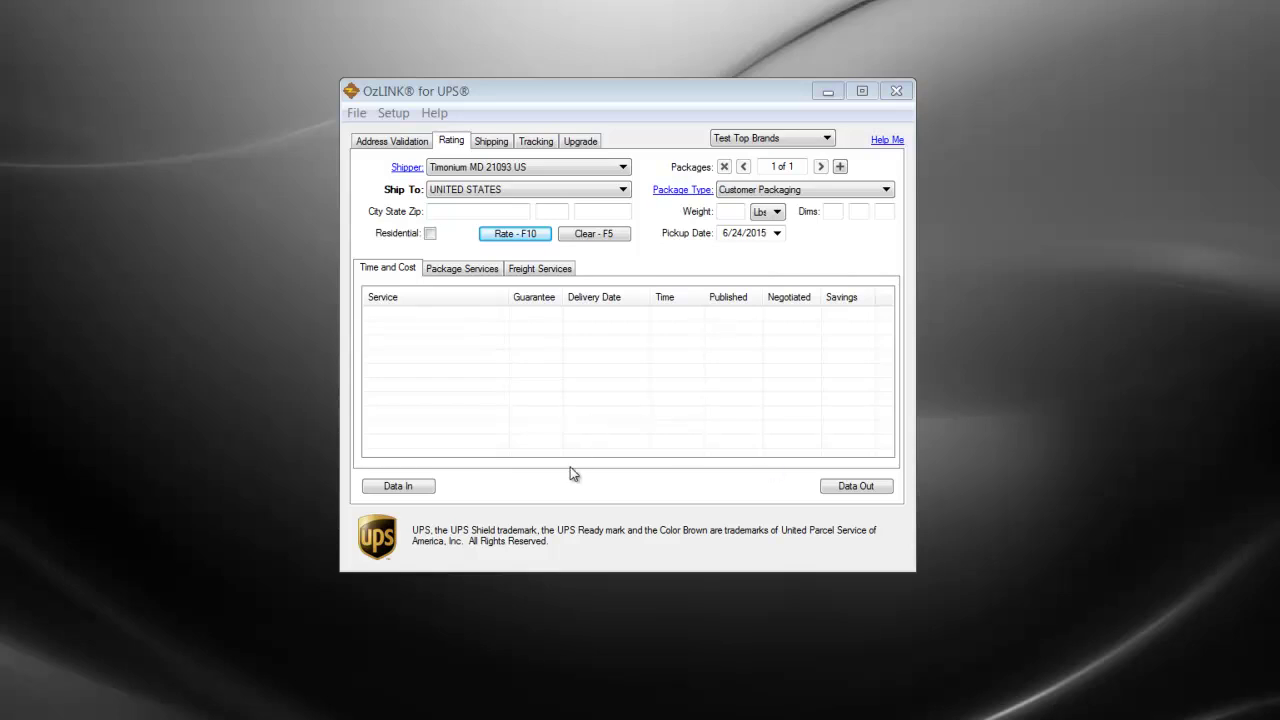
Step: Open the batch processing sample workbook for Microsoft Excel from the OzLINK rating setup
{"action": "left_click", "coordinate": [391, 113]}
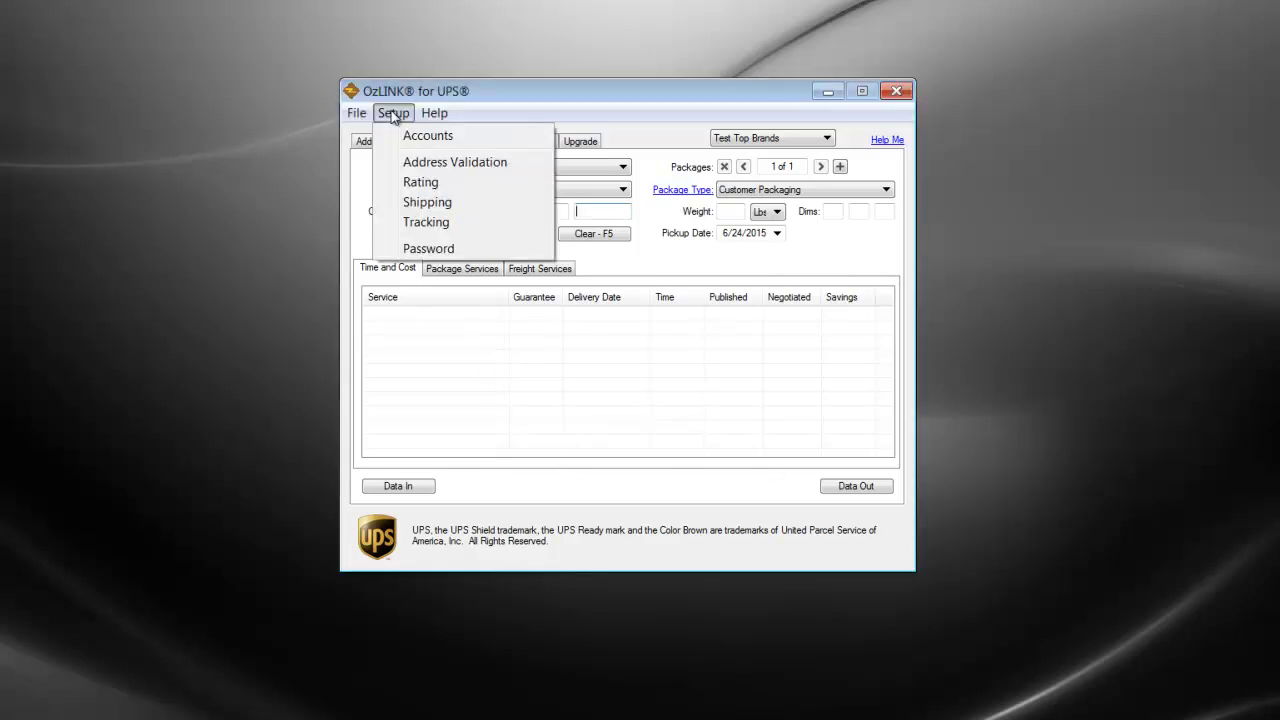
{"action": "left_click", "coordinate": [421, 185]}
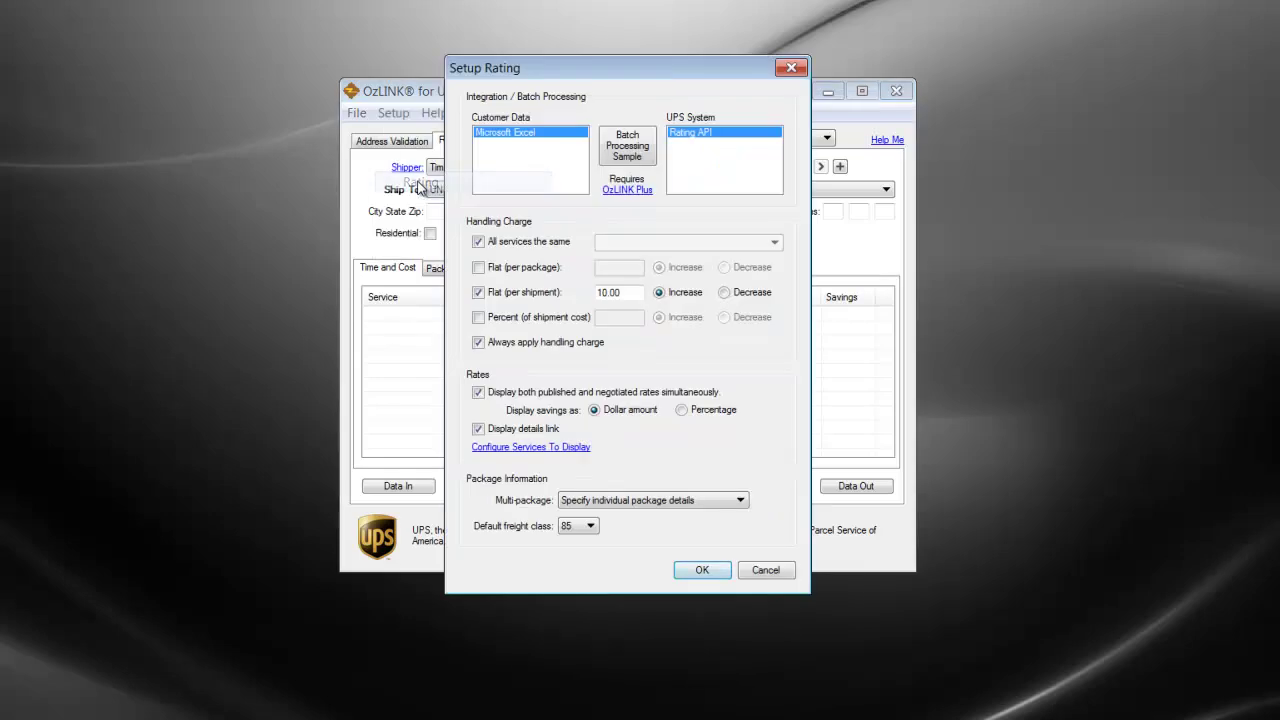
{"action": "left_click", "coordinate": [622, 150]}
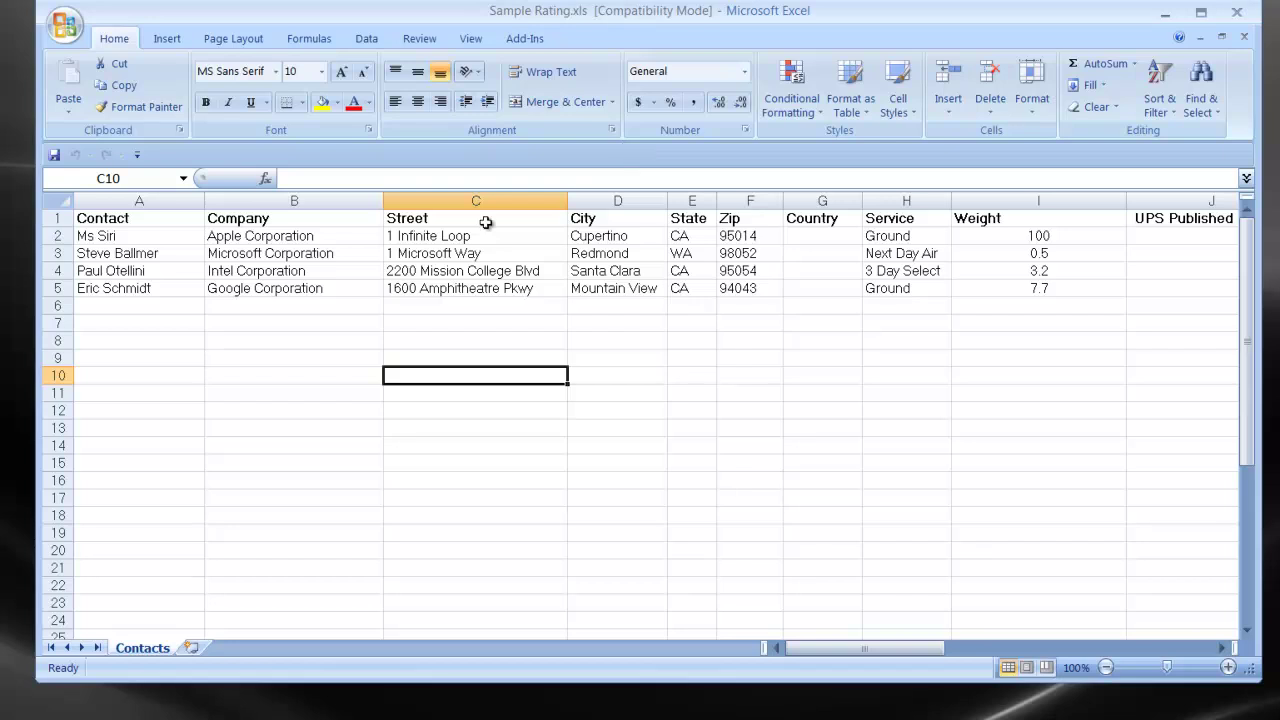
{"action": "left_click", "coordinate": [367, 222]}
{"action": "left_click", "coordinate": [438, 219]}
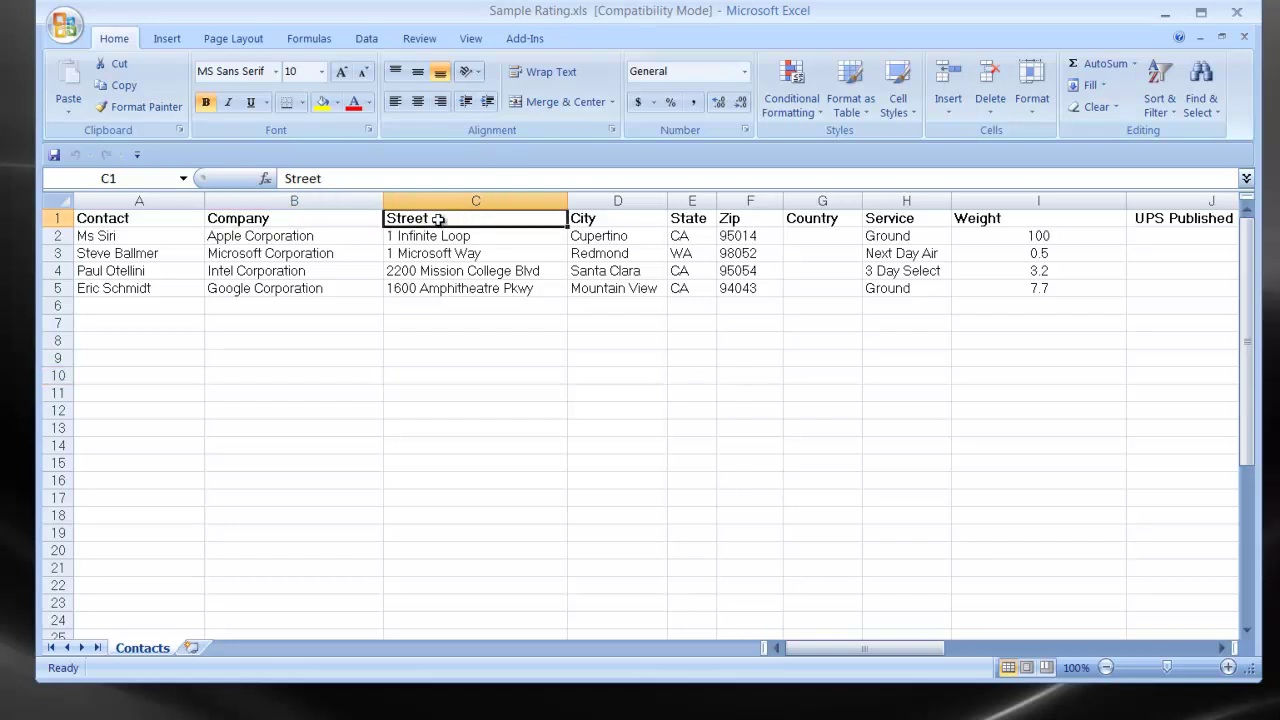
{"action": "left_click", "coordinate": [593, 218]}
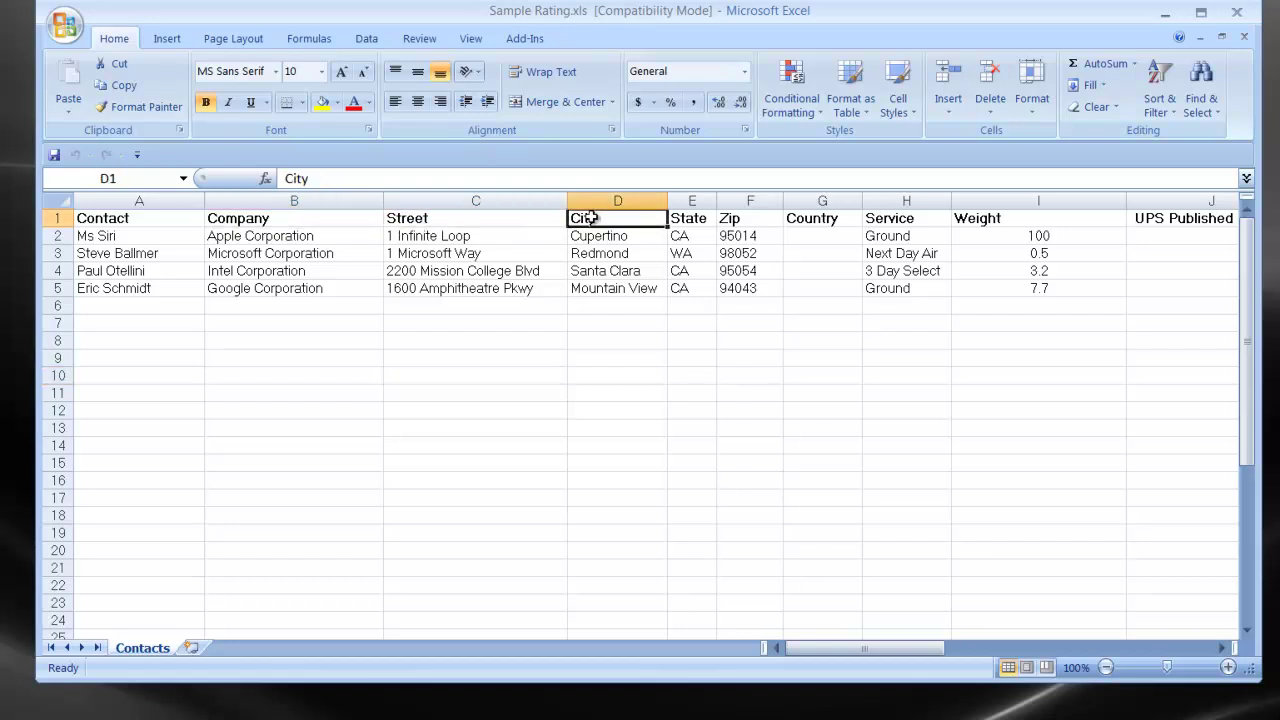
{"action": "left_click", "coordinate": [371, 218]}
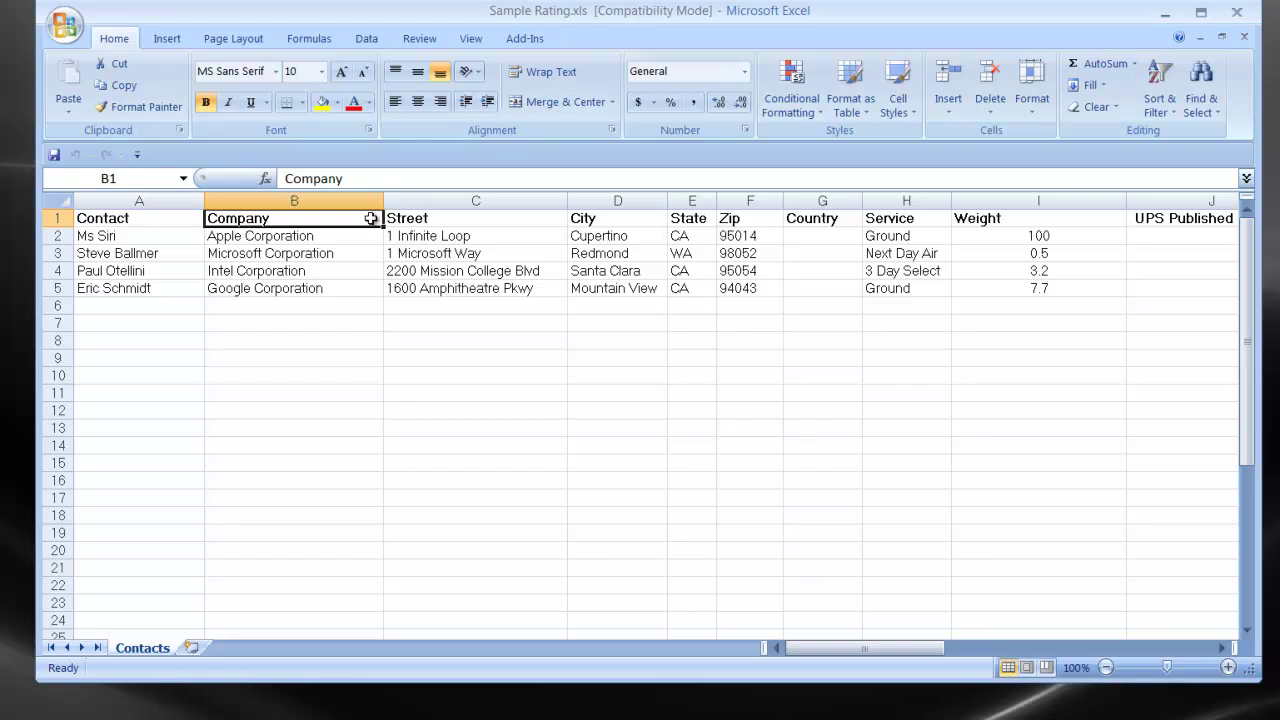
Step: Select Sample Rating as the layout style for the worksheet
{"action": "left_click", "coordinate": [526, 38]}
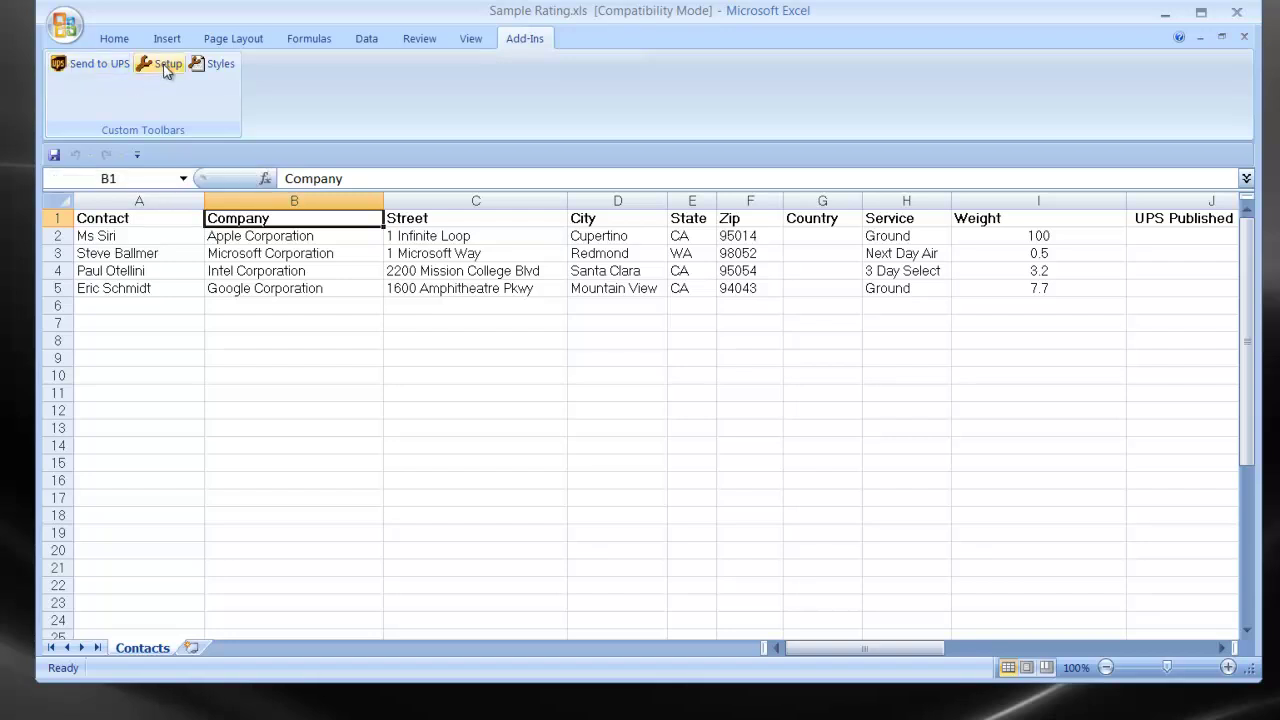
{"action": "left_click", "coordinate": [220, 64]}
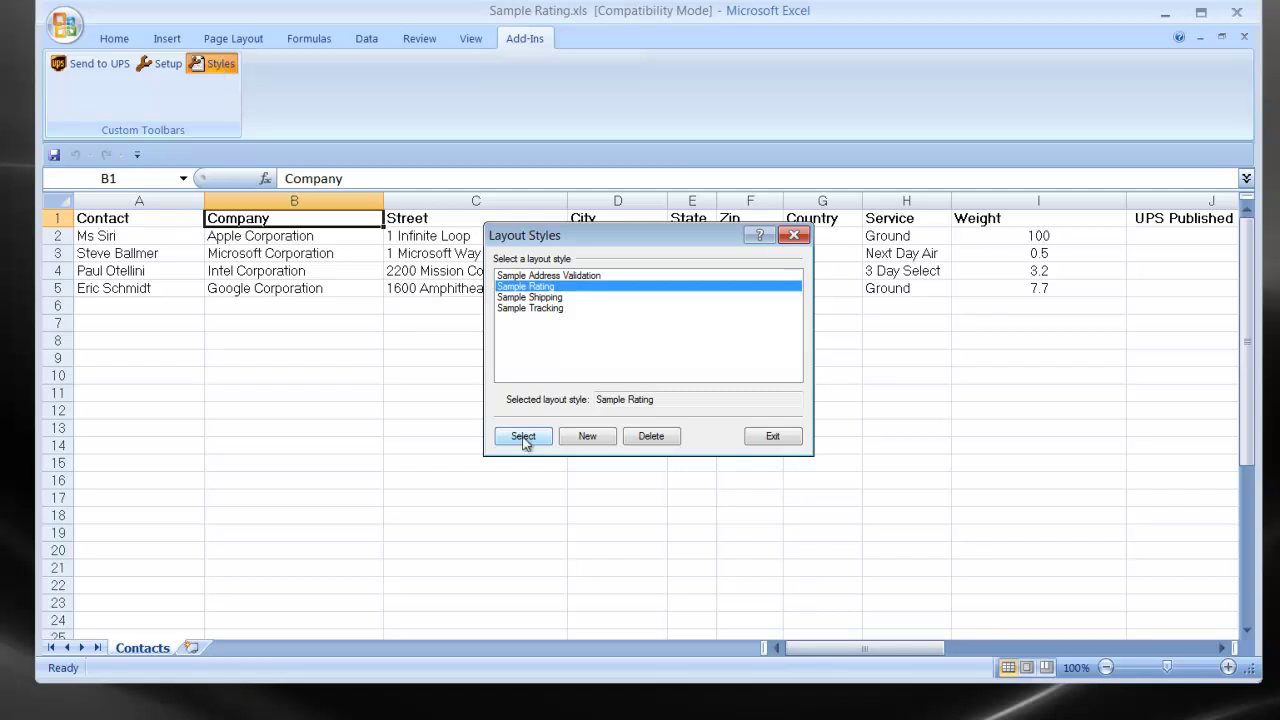
{"action": "left_click", "coordinate": [523, 437]}
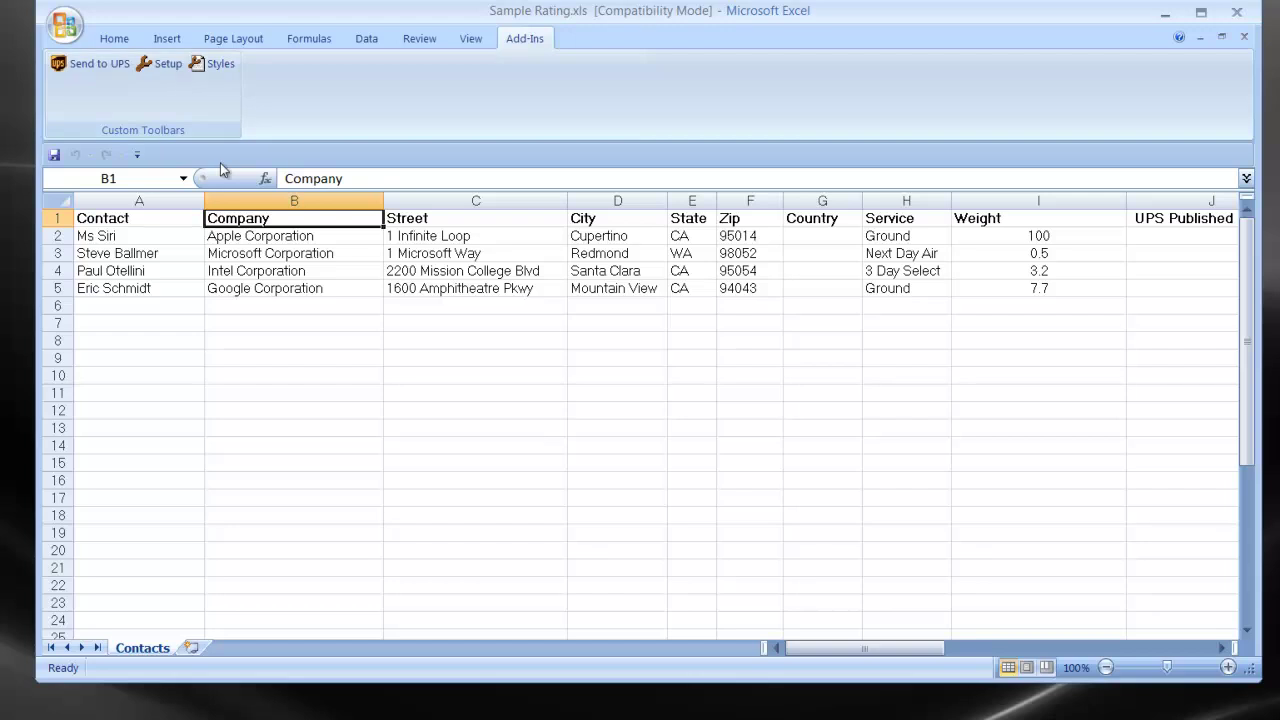
Step: Add the Package Length, Width and Height fields to the data sent to UPS in the Sample Rating setup
{"action": "left_click", "coordinate": [160, 64]}
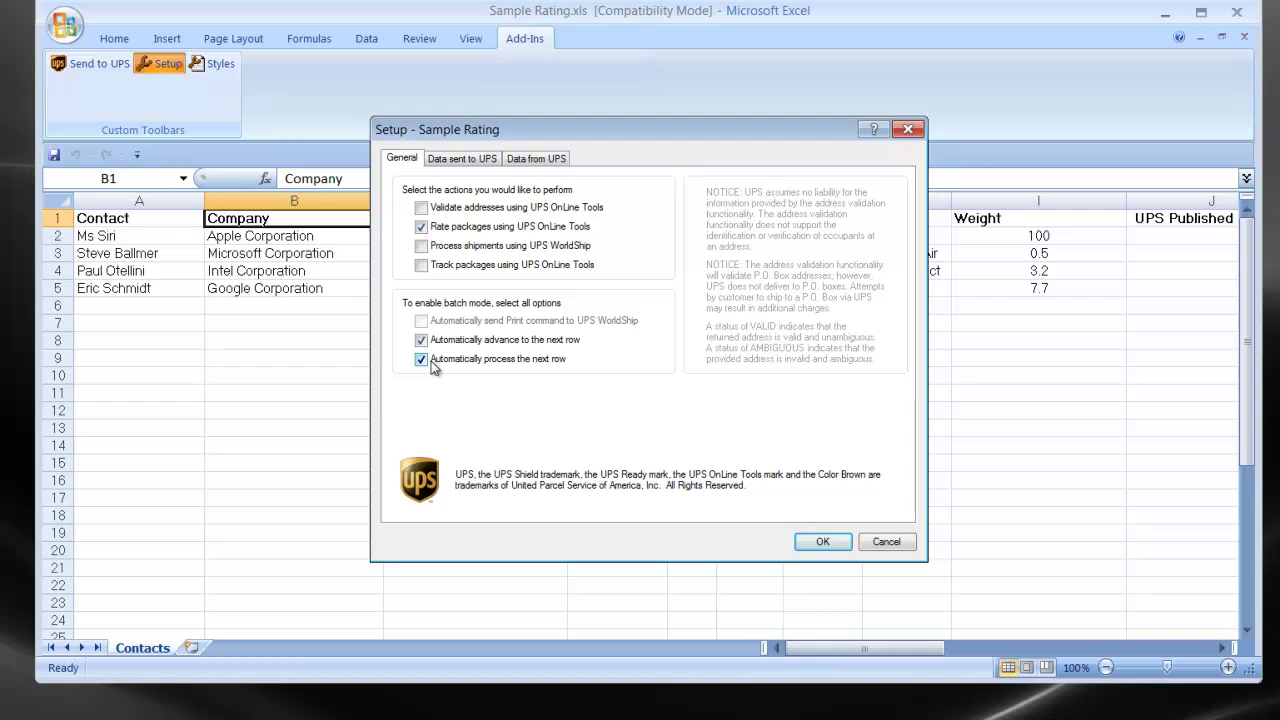
{"action": "left_click", "coordinate": [460, 160]}
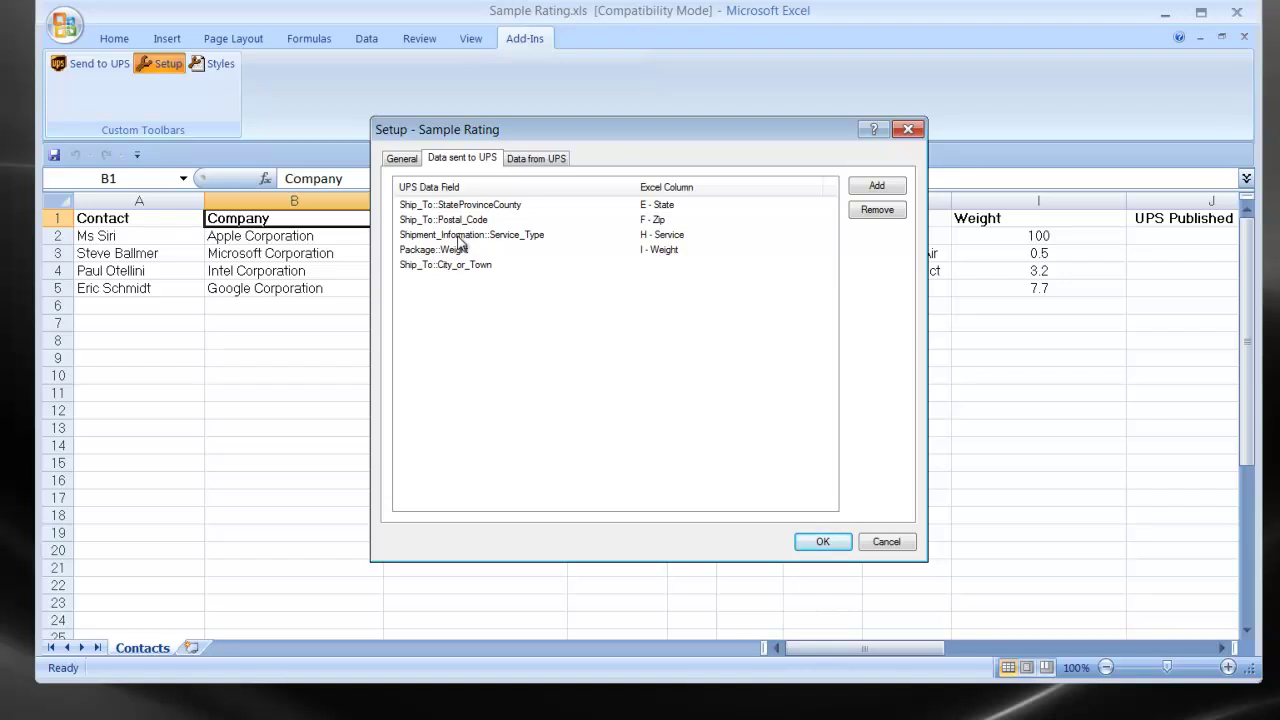
{"action": "left_click", "coordinate": [877, 186]}
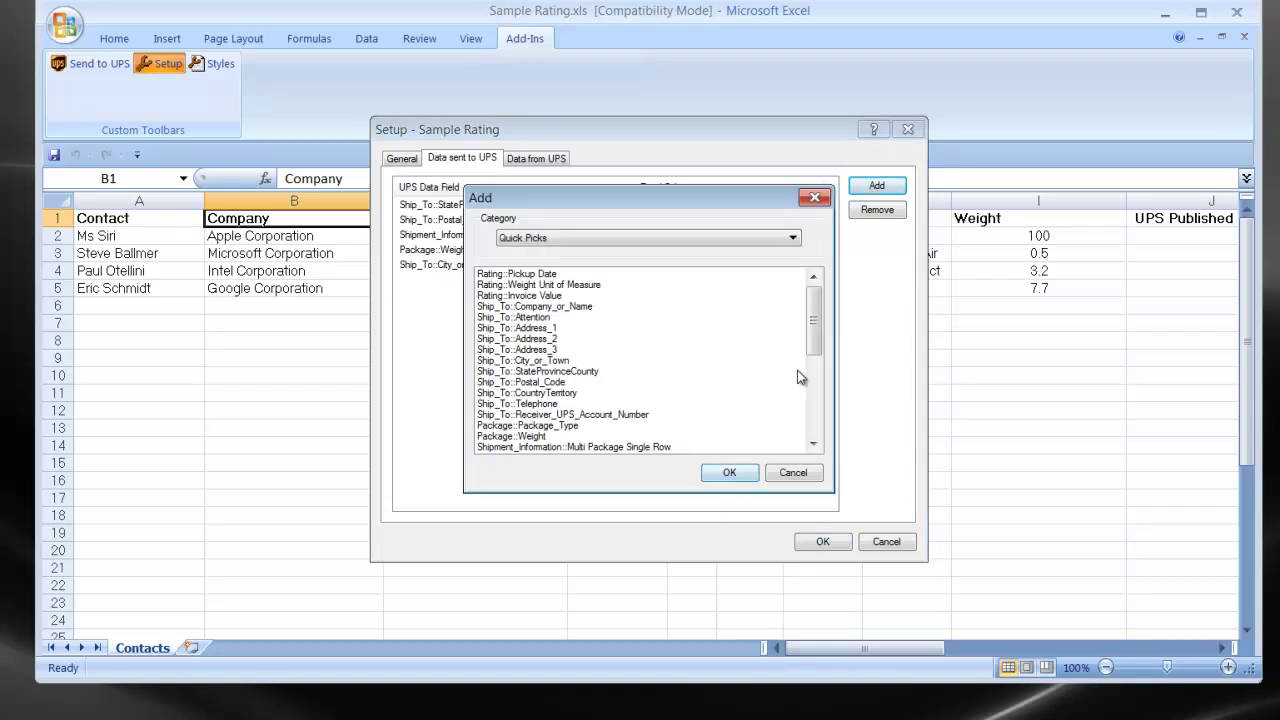
{"action": "left_click_drag", "start_coordinate": [813, 347], "coordinate": [823, 412]}
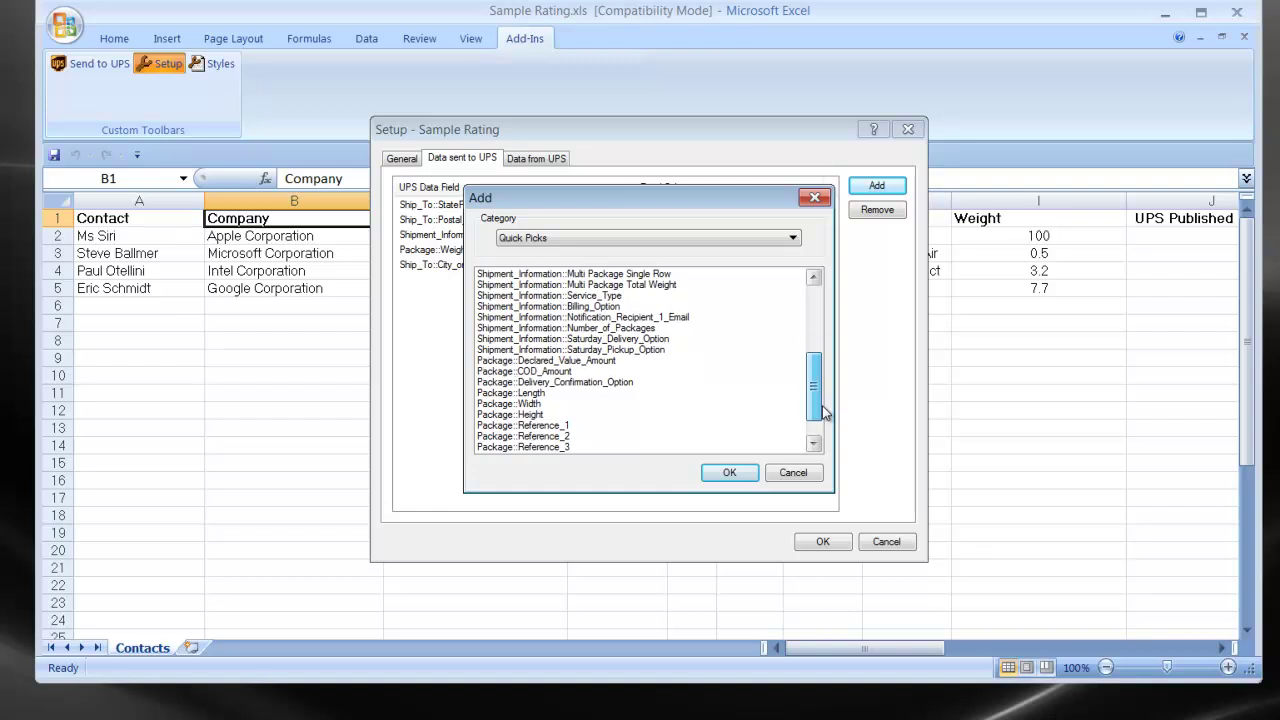
{"action": "left_click", "coordinate": [535, 394]}
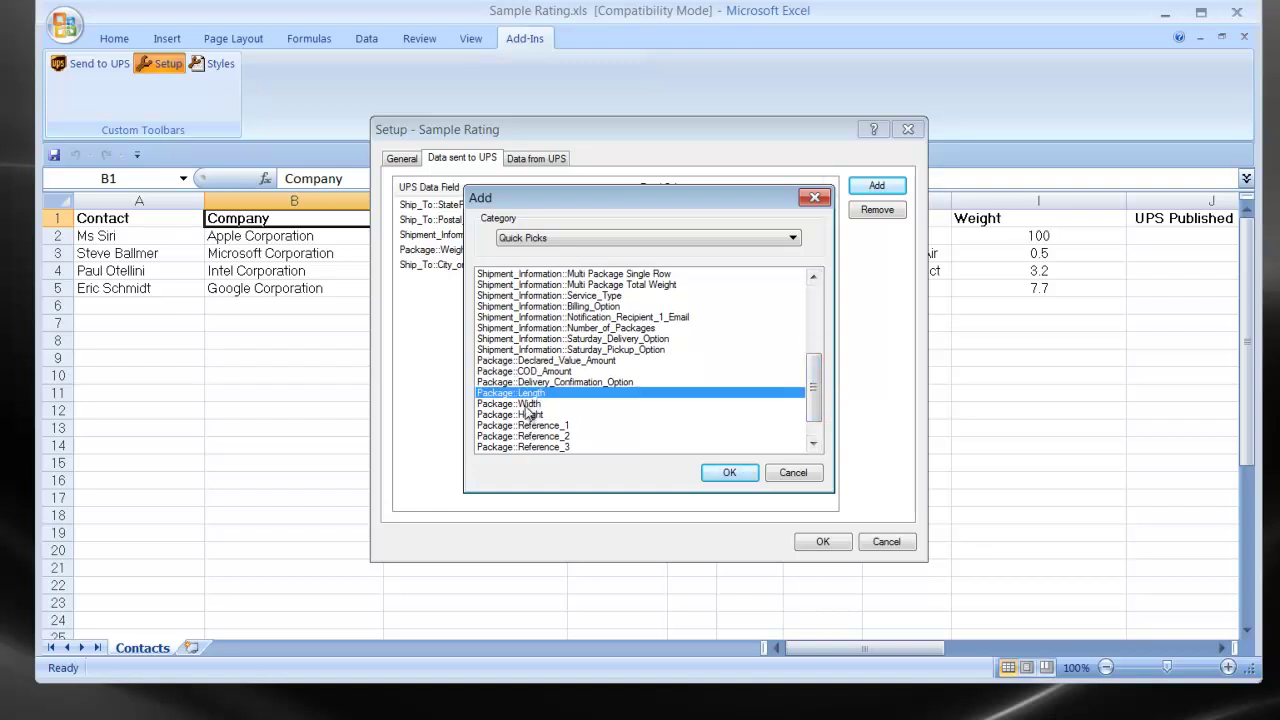
{"action": "left_click", "coordinate": [529, 405], "text": "ctrl"}
{"action": "left_click", "coordinate": [527, 415], "text": "ctrl"}
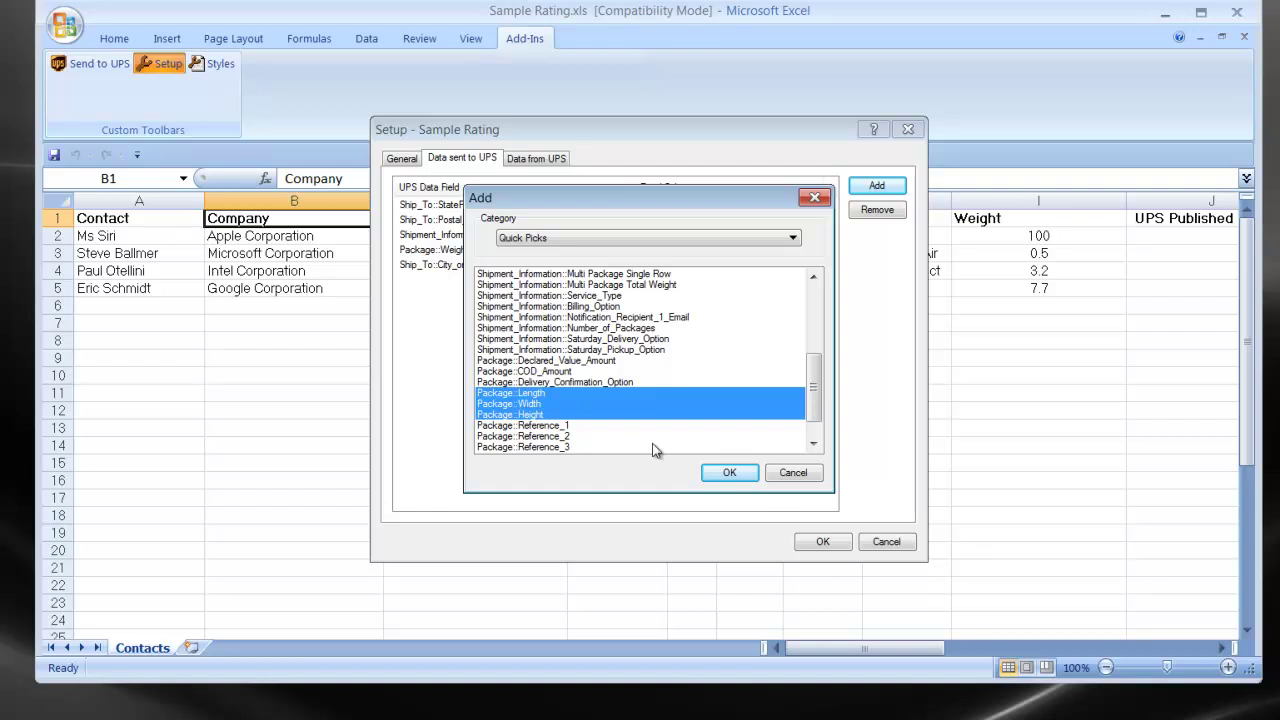
{"action": "left_click", "coordinate": [727, 474]}
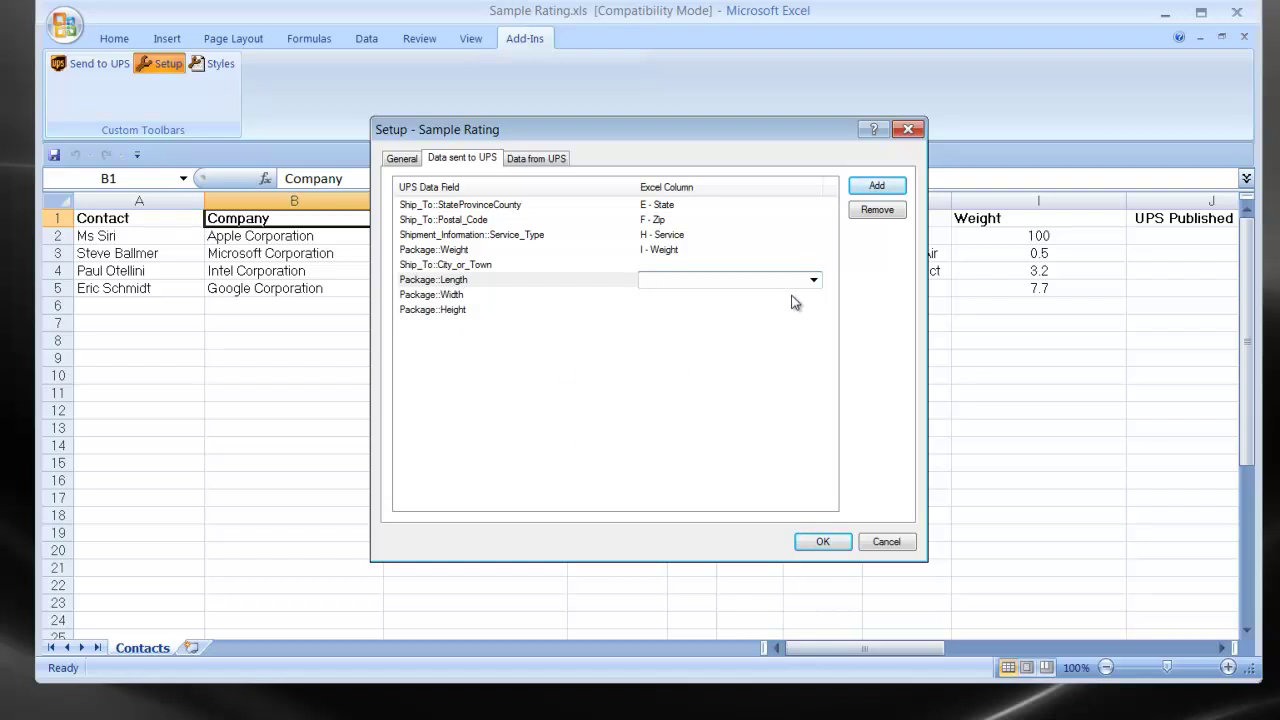
Step: Map Package Length to column Z, Package Width to column AA and Package Height to column AB
{"action": "left_click", "coordinate": [814, 283]}
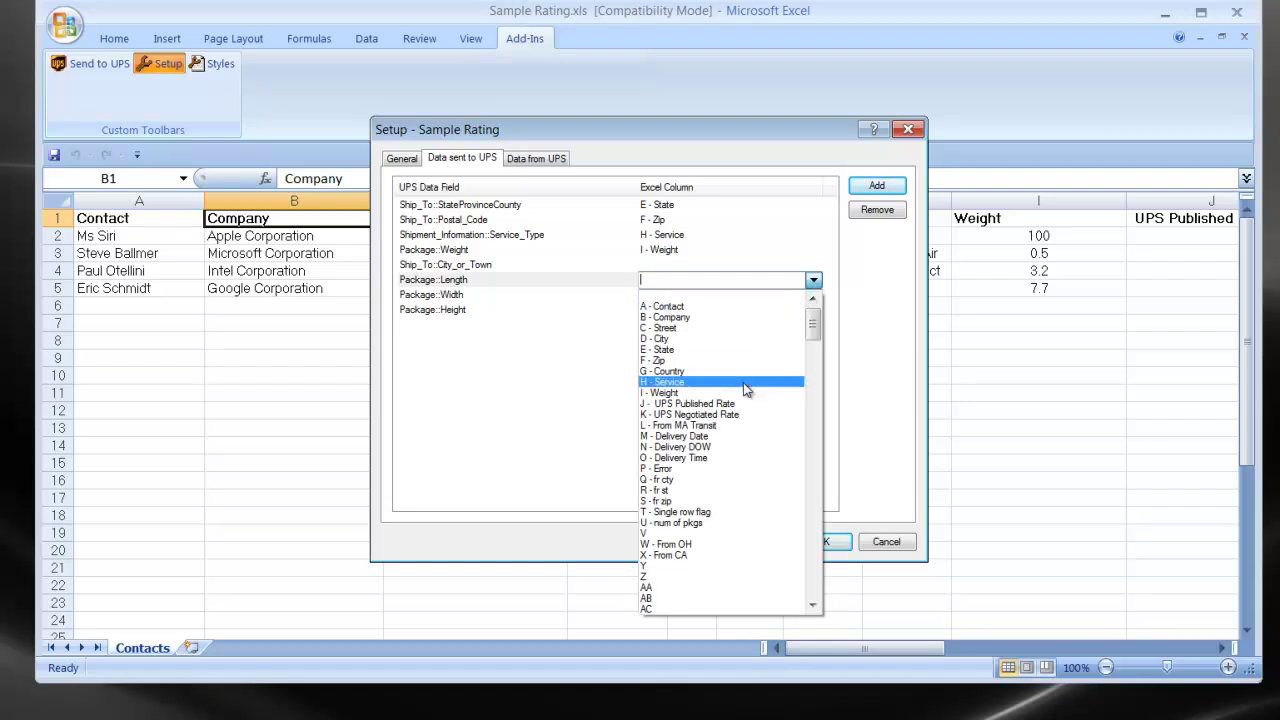
{"action": "left_click", "coordinate": [656, 577]}
{"action": "left_click", "coordinate": [648, 294]}
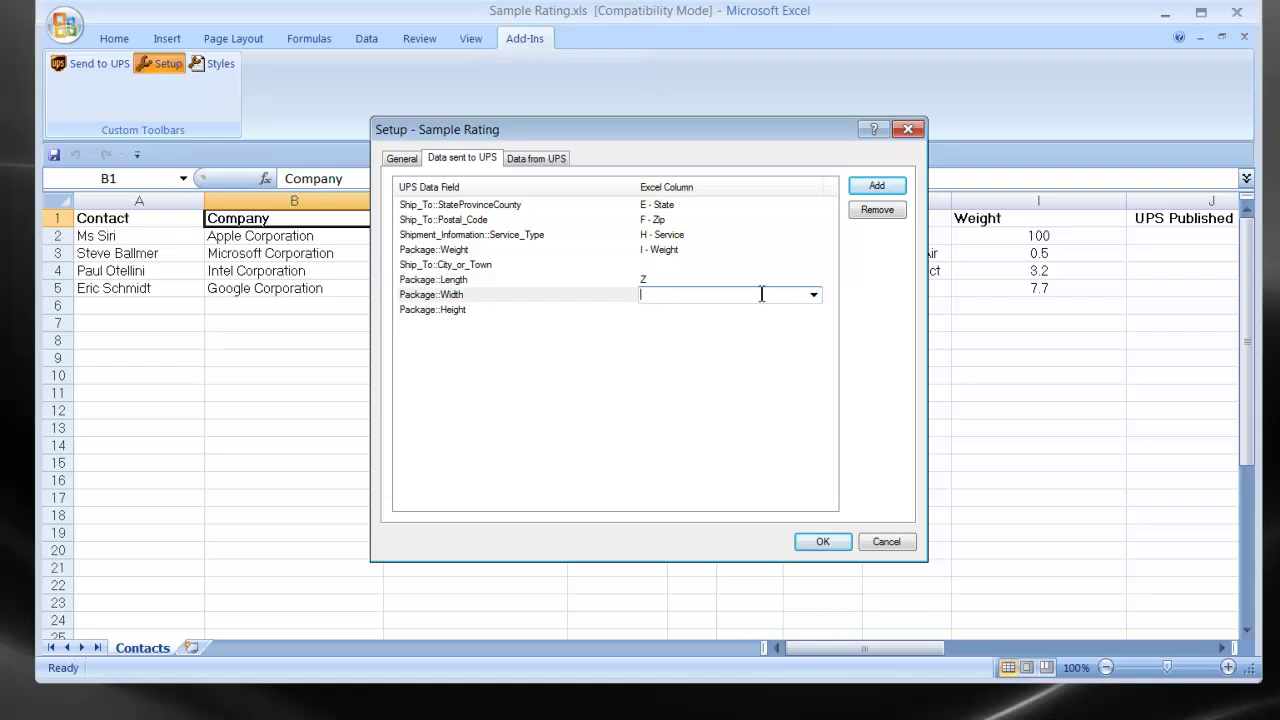
{"action": "left_click", "coordinate": [814, 294]}
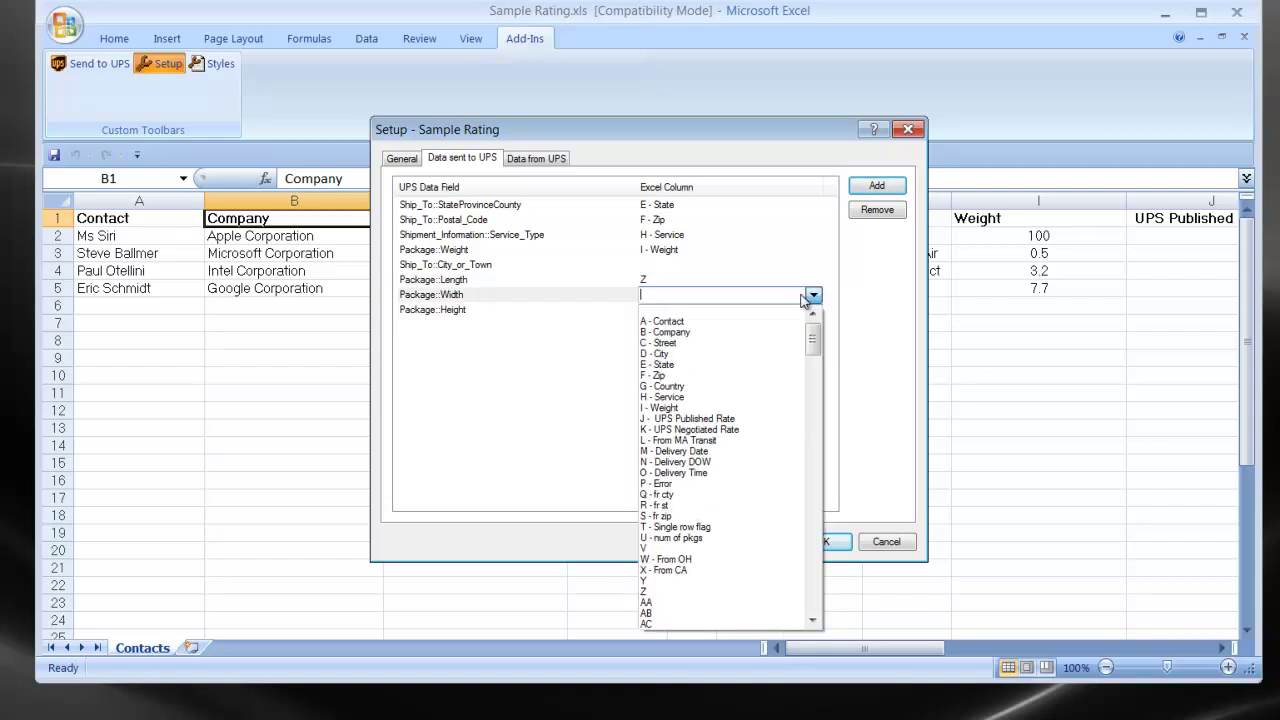
{"action": "left_click", "coordinate": [645, 603]}
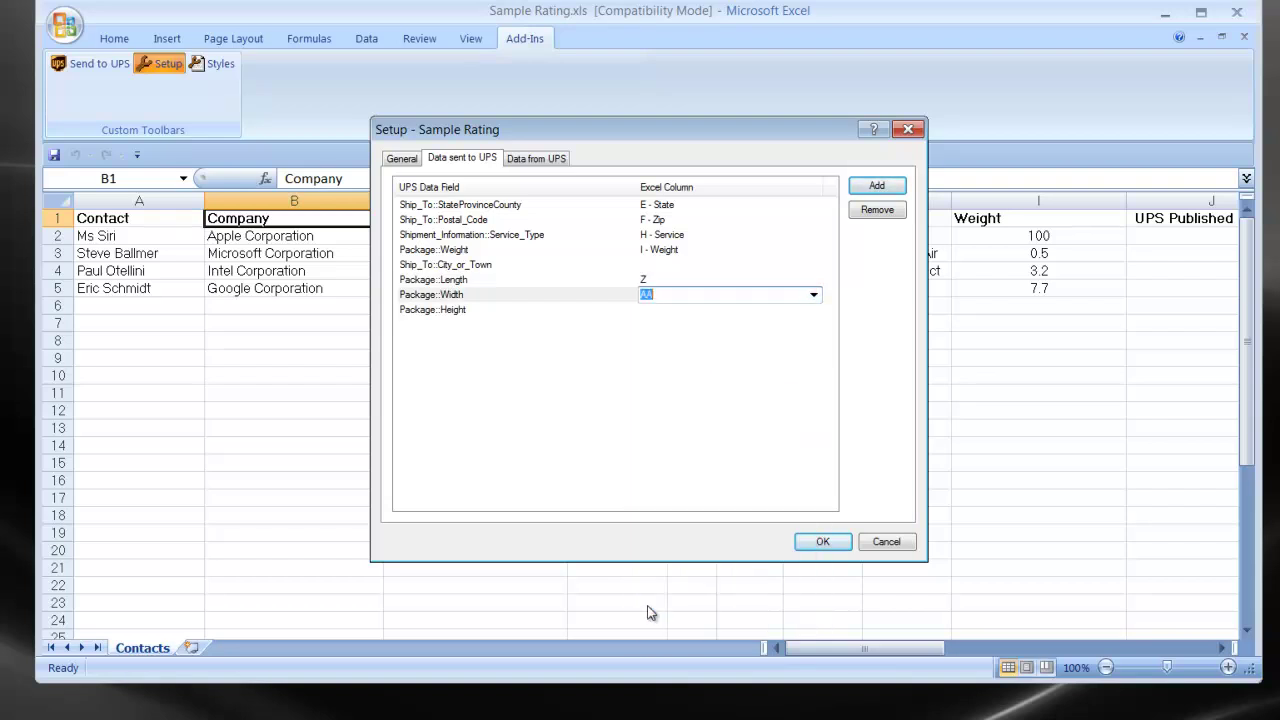
{"action": "left_click", "coordinate": [648, 309]}
{"action": "left_click", "coordinate": [814, 310]}
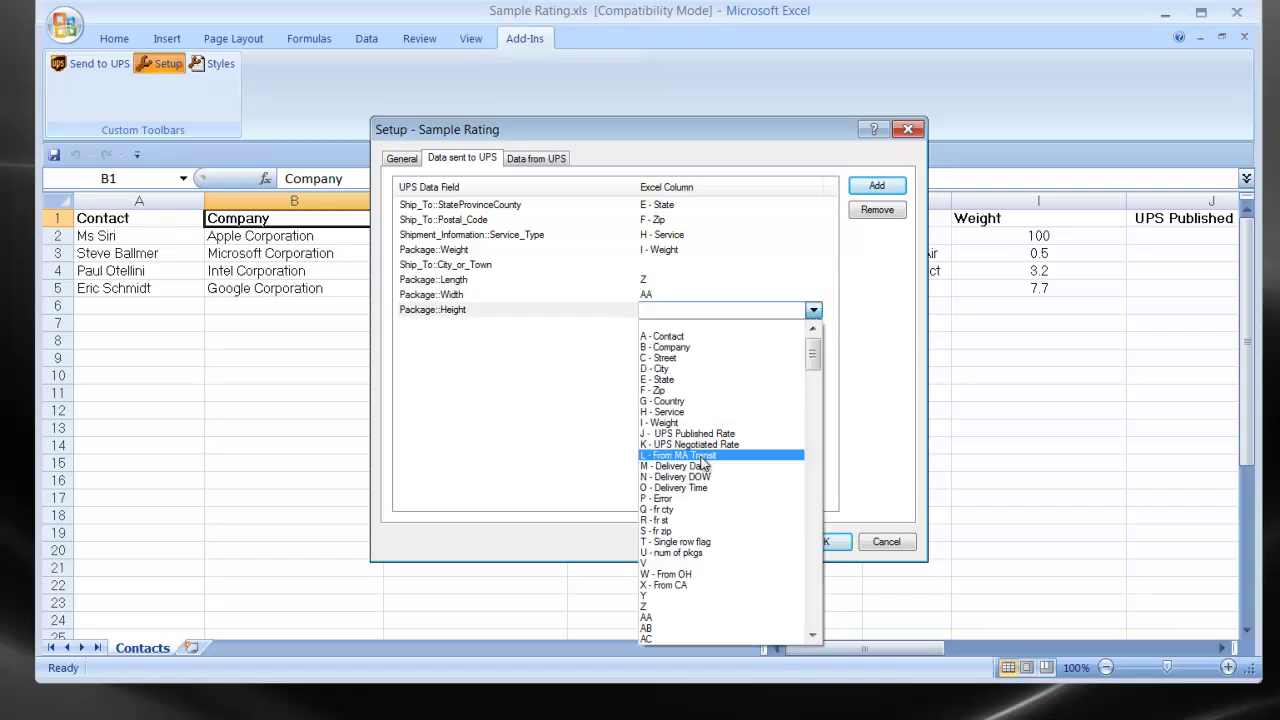
{"action": "left_click", "coordinate": [655, 628]}
Step: Set fixed package dimensions in the mapping: Length "10", Width "12" and Height "14", each in quotation marks
{"action": "left_click", "coordinate": [676, 279]}
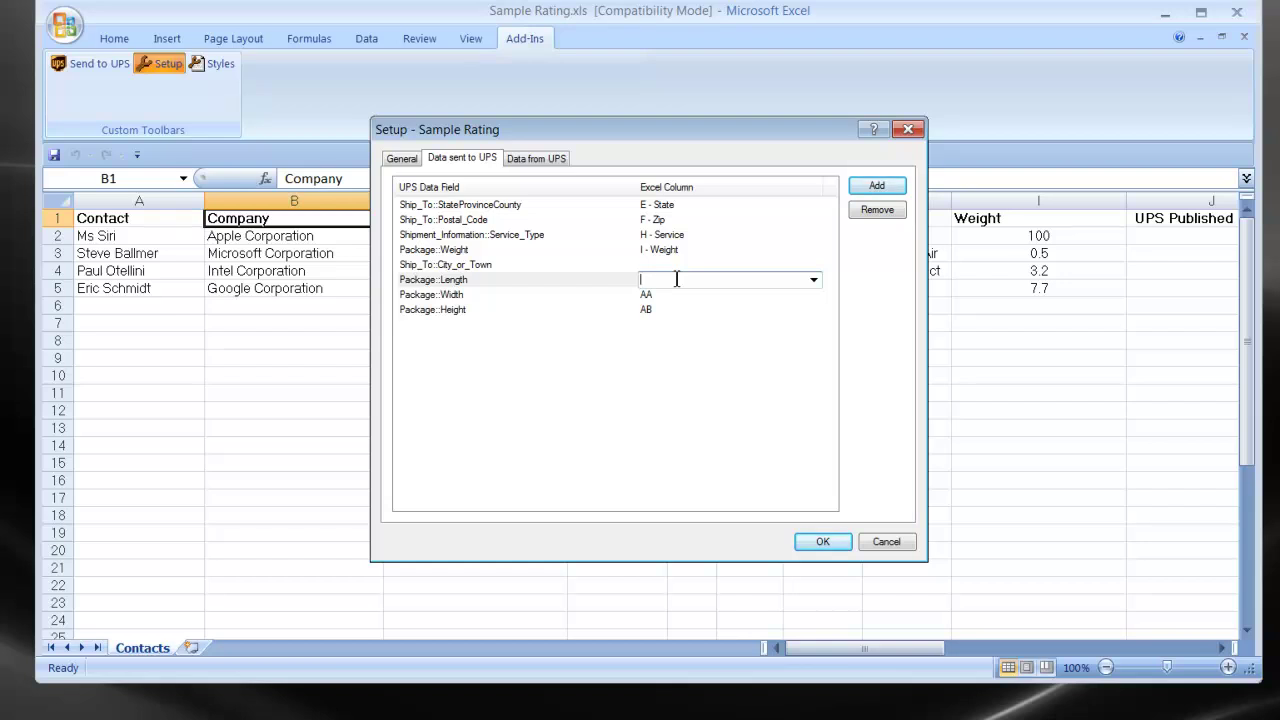
{"action": "type", "text": "\"10\""}
{"action": "left_click", "coordinate": [677, 295]}
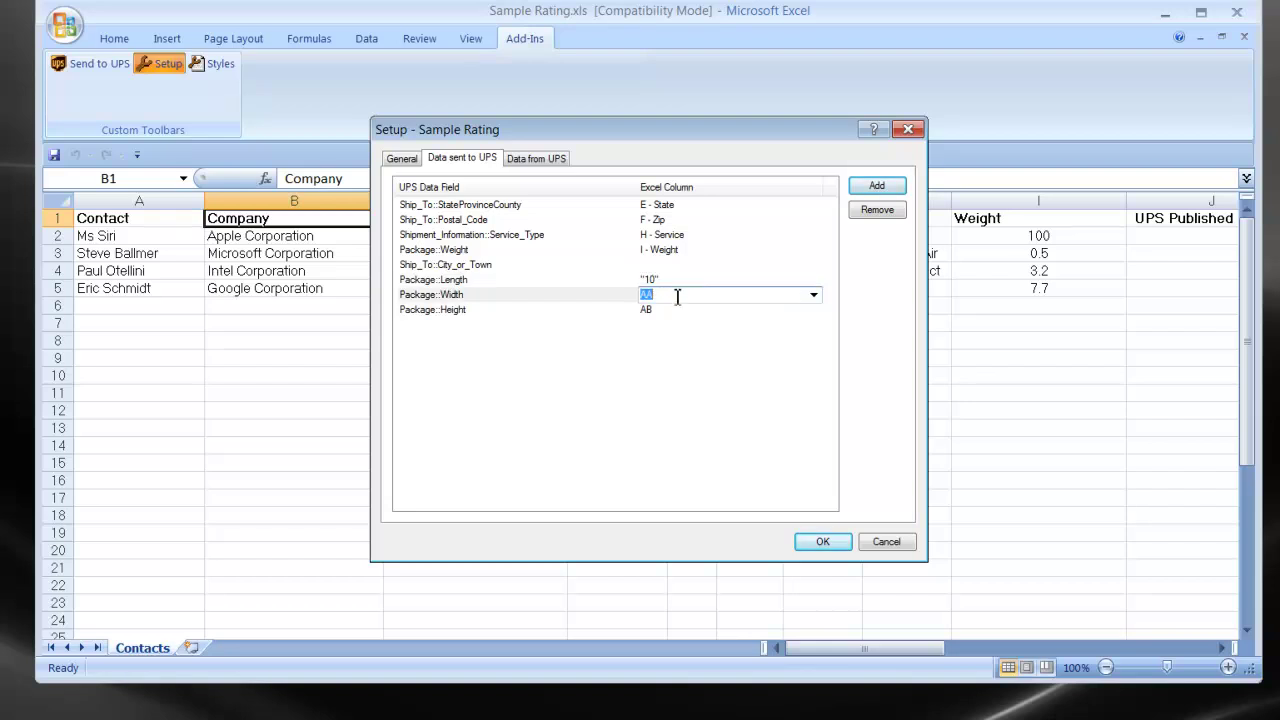
{"action": "key", "text": "BackSpace"}
{"action": "type", "text": "\"12\""}
{"action": "left_click", "coordinate": [661, 312]}
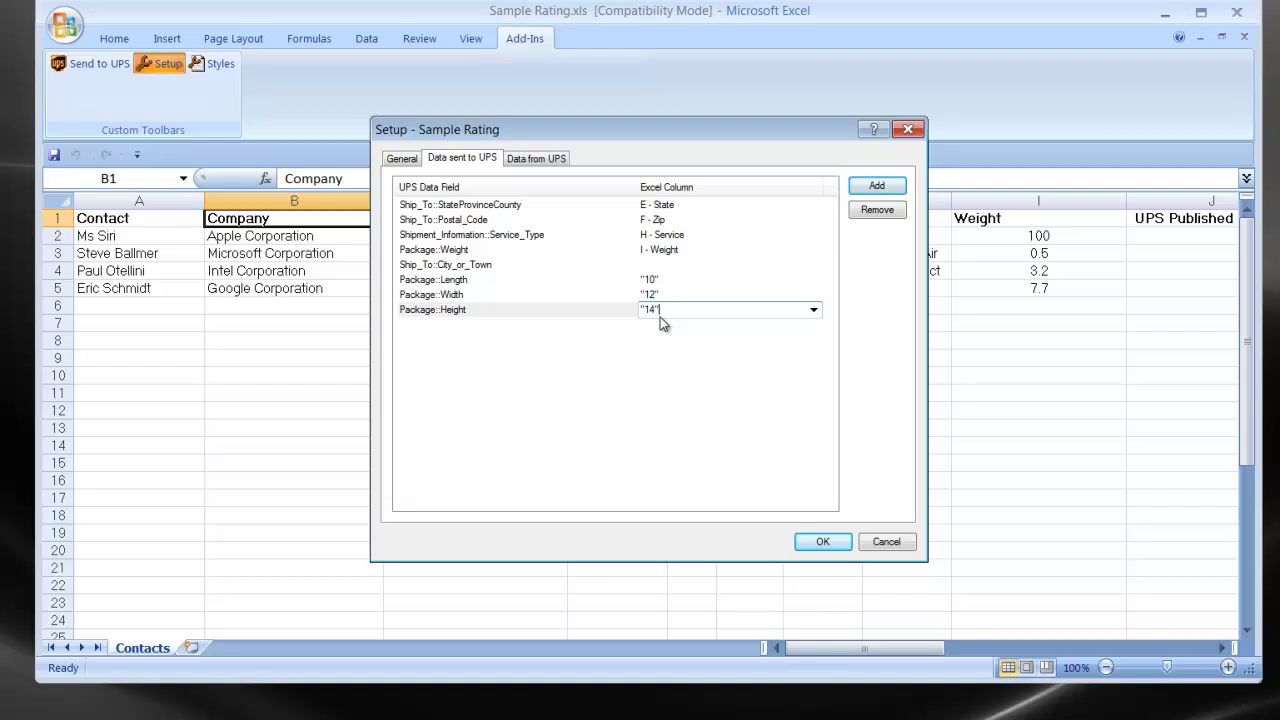
Step: Map the returned Published Rate to column J - UPS Published Rate and save the Sample Rating setup
{"action": "left_click", "coordinate": [528, 162]}
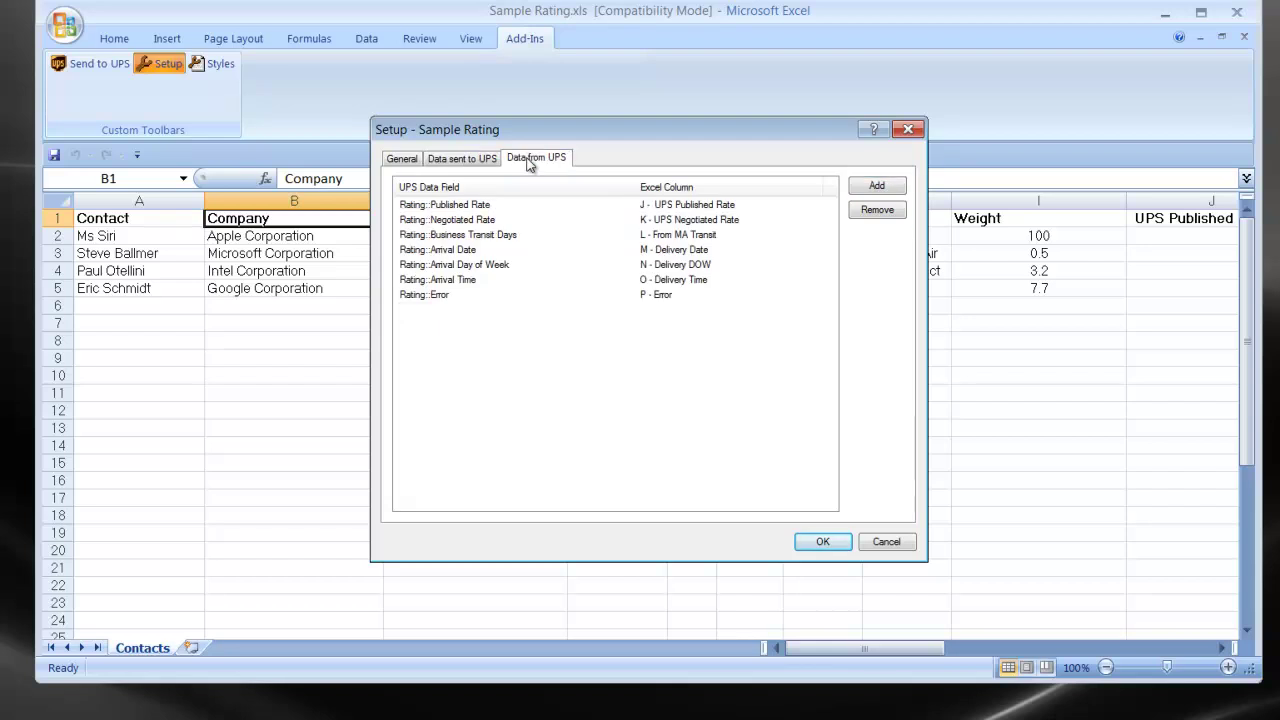
{"action": "left_click", "coordinate": [688, 206]}
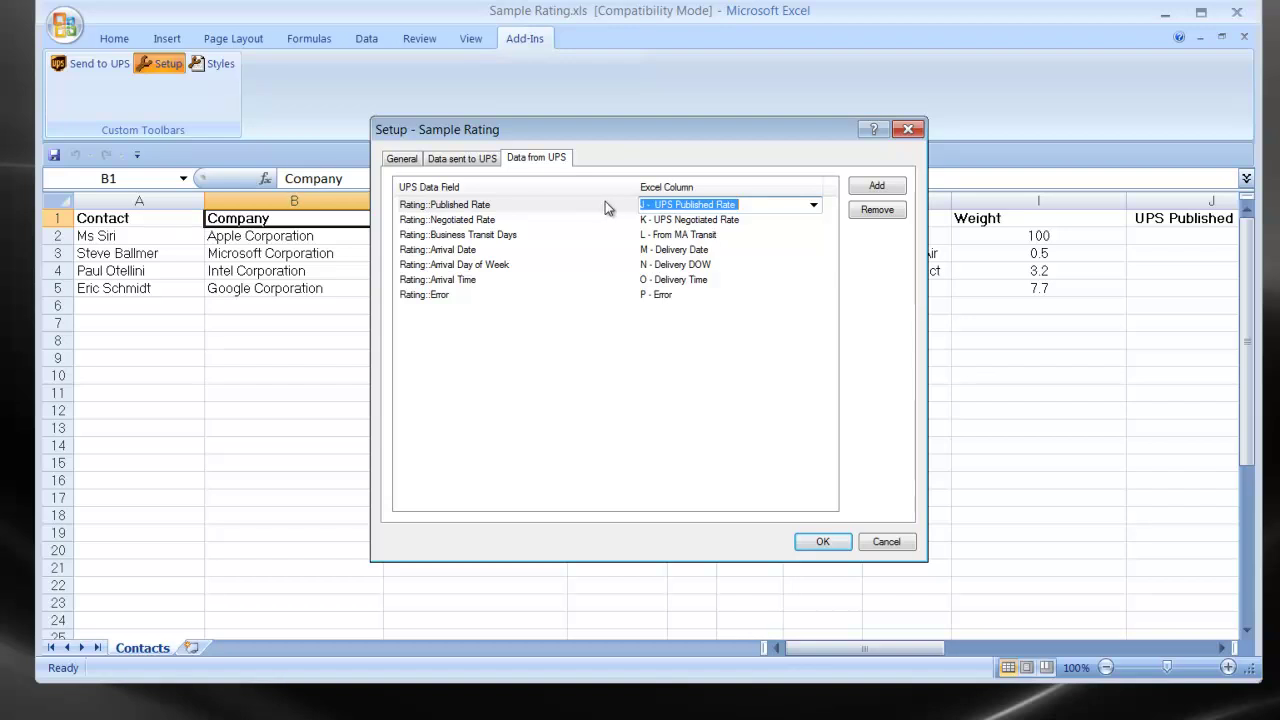
{"action": "left_click", "coordinate": [813, 205]}
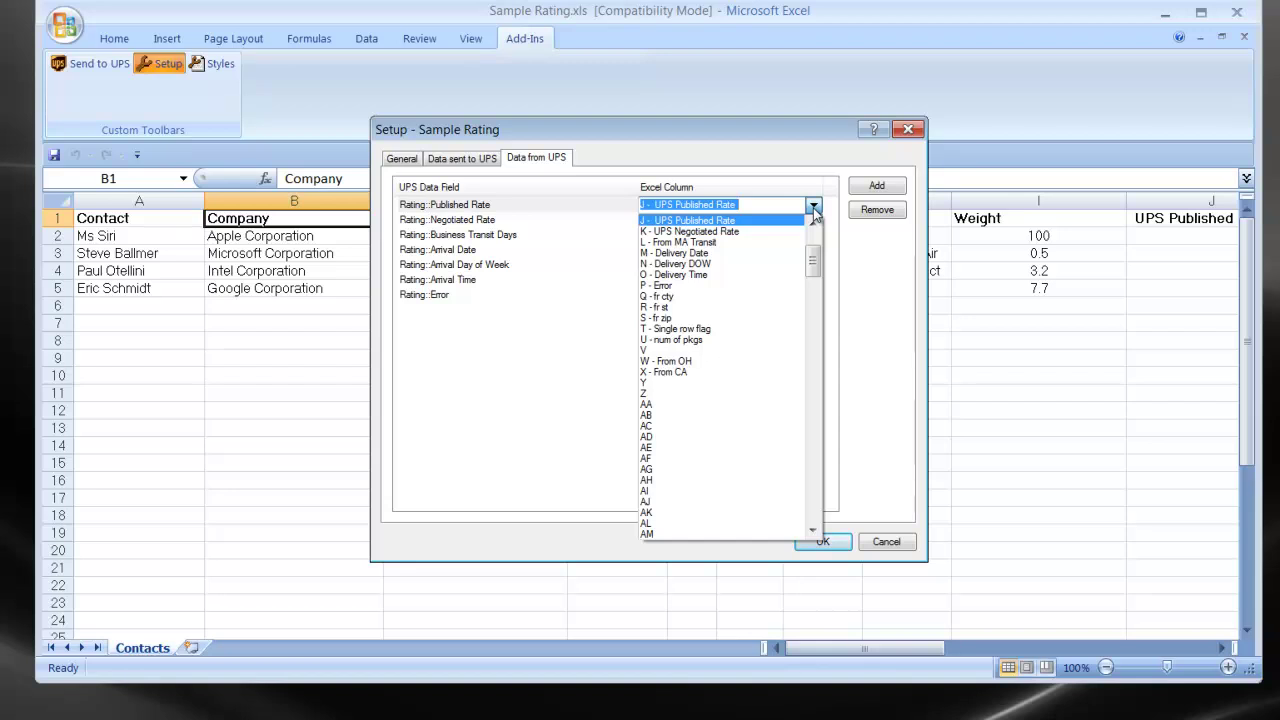
{"action": "left_click", "coordinate": [673, 437]}
{"action": "key", "text": "j"}
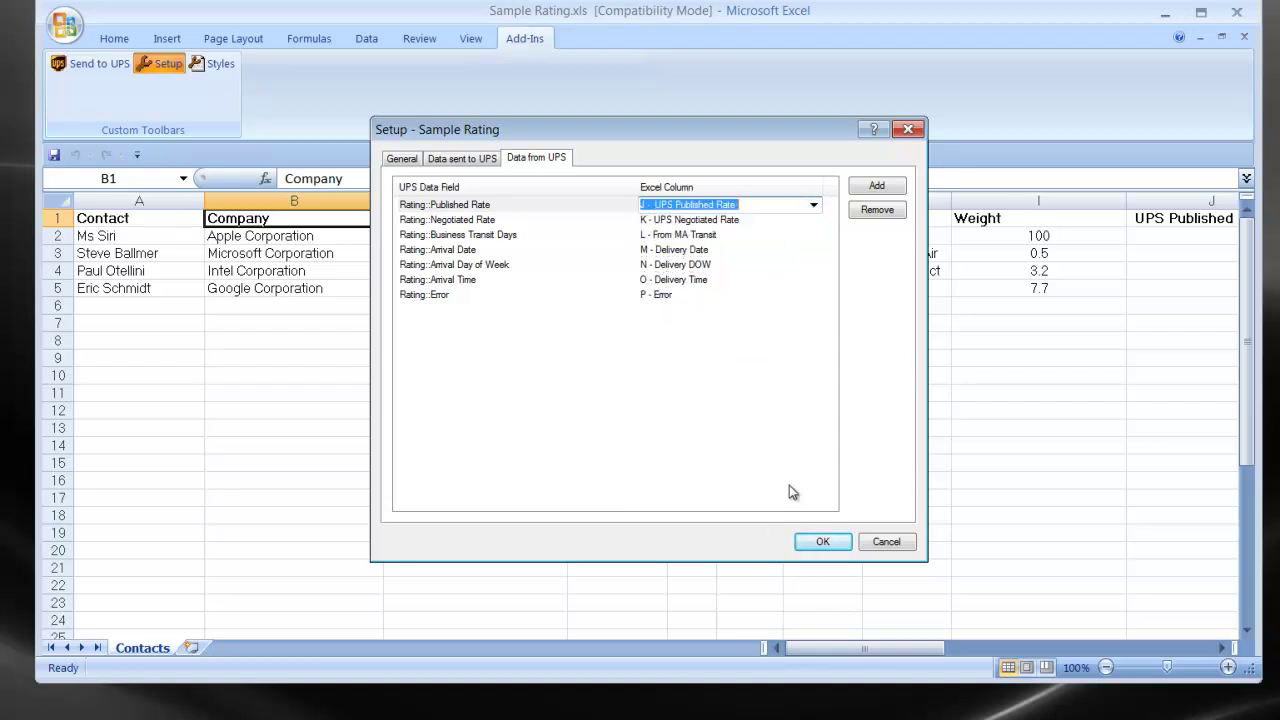
{"action": "left_click", "coordinate": [821, 542]}
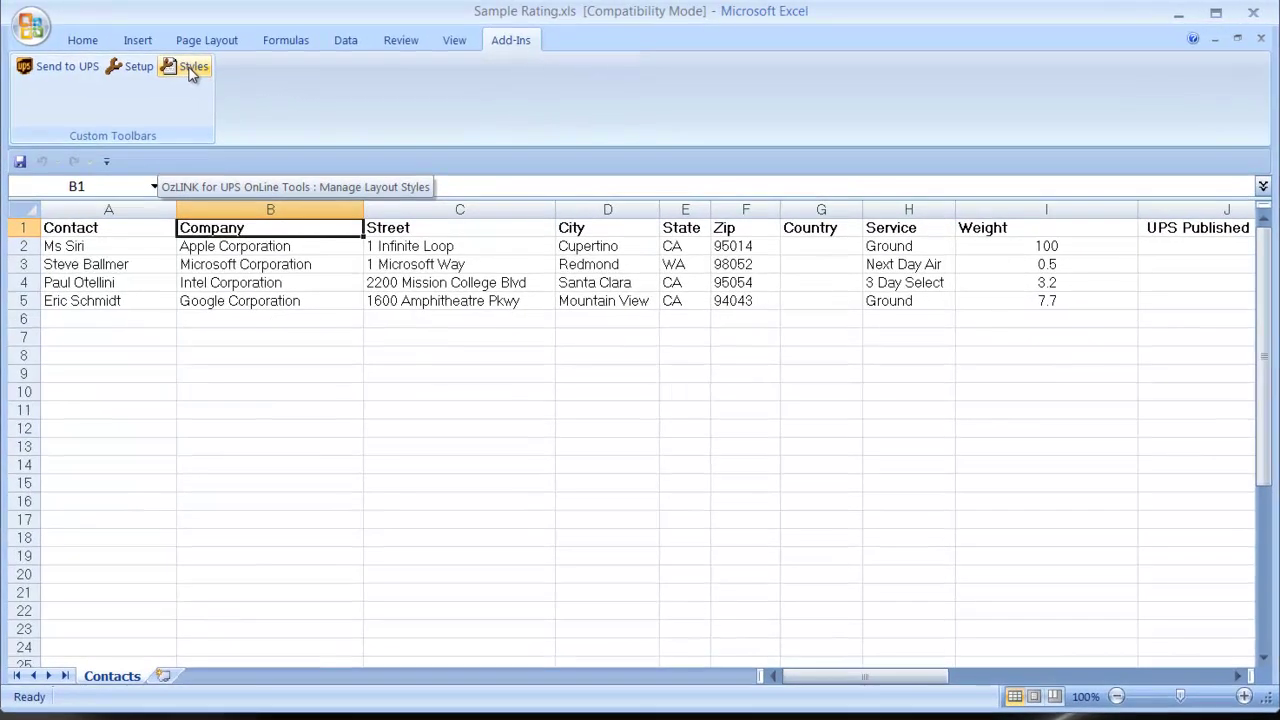
Step: Create a new layout style named ABC Rating and select it for the worksheet
{"action": "left_click", "coordinate": [218, 66]}
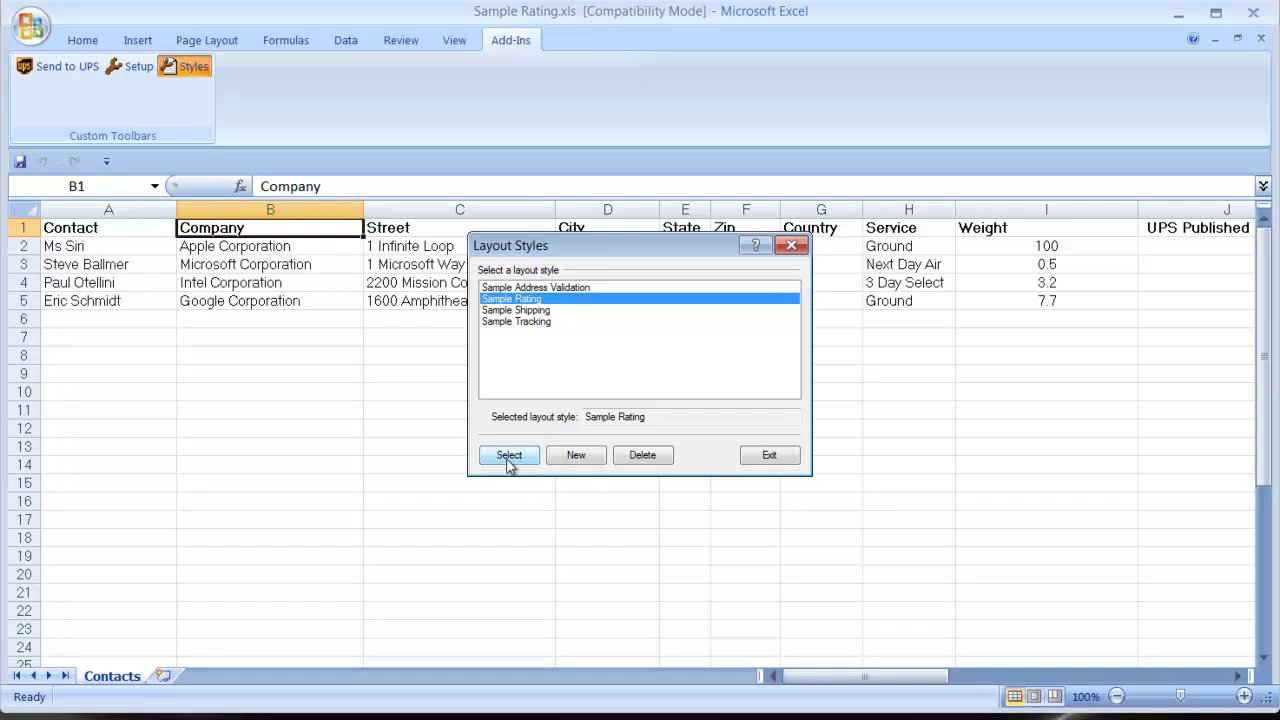
{"action": "left_click", "coordinate": [580, 455]}
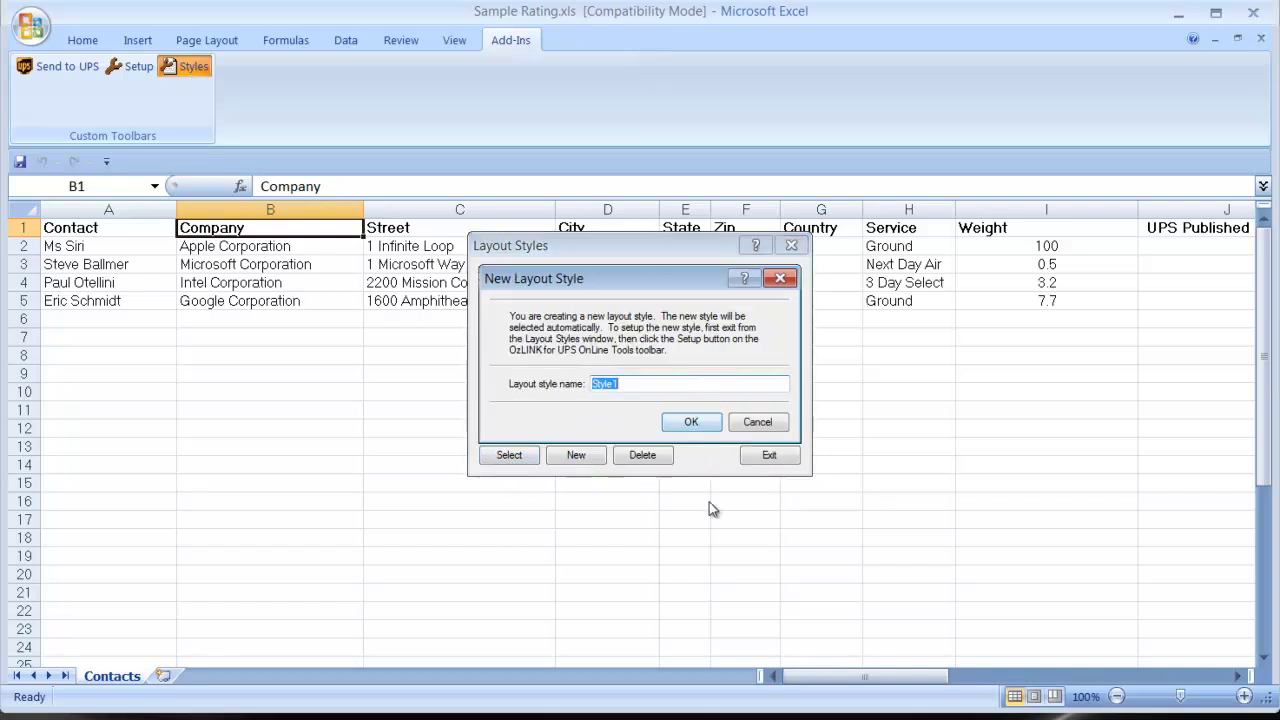
{"action": "key", "text": "BackSpace"}
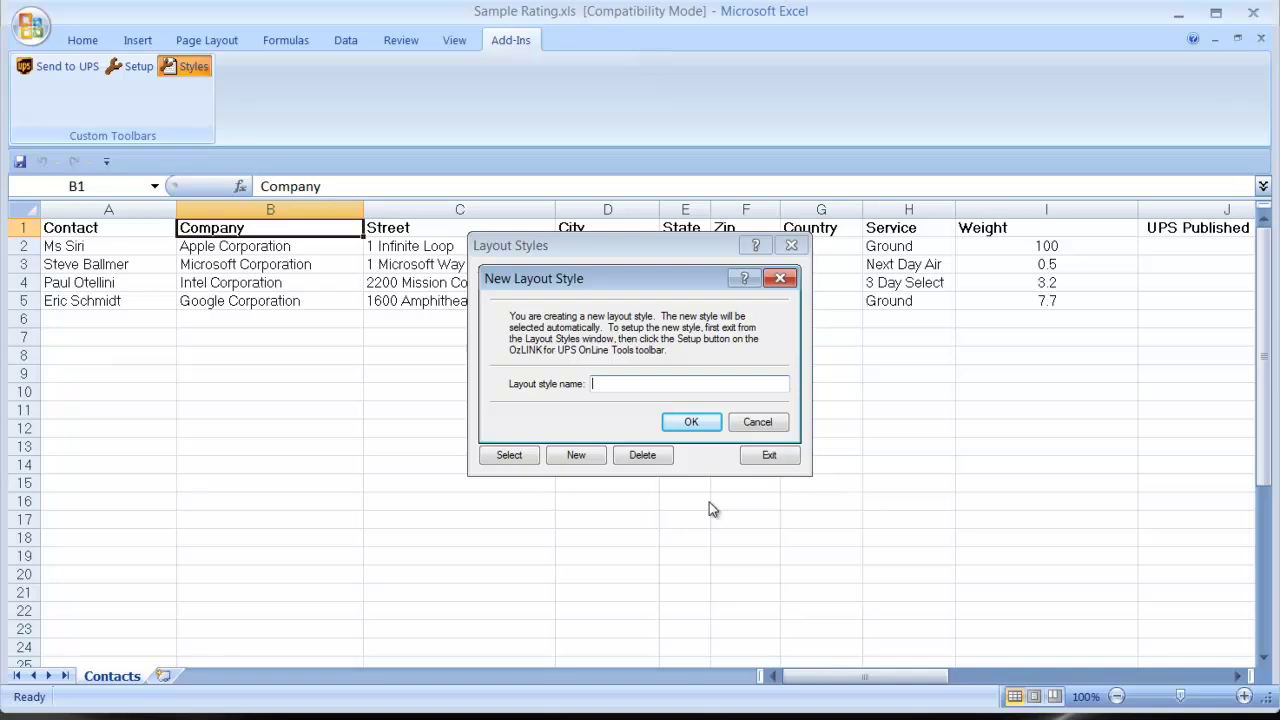
{"action": "type", "text": "ABC Rating"}
{"action": "left_click", "coordinate": [690, 421]}
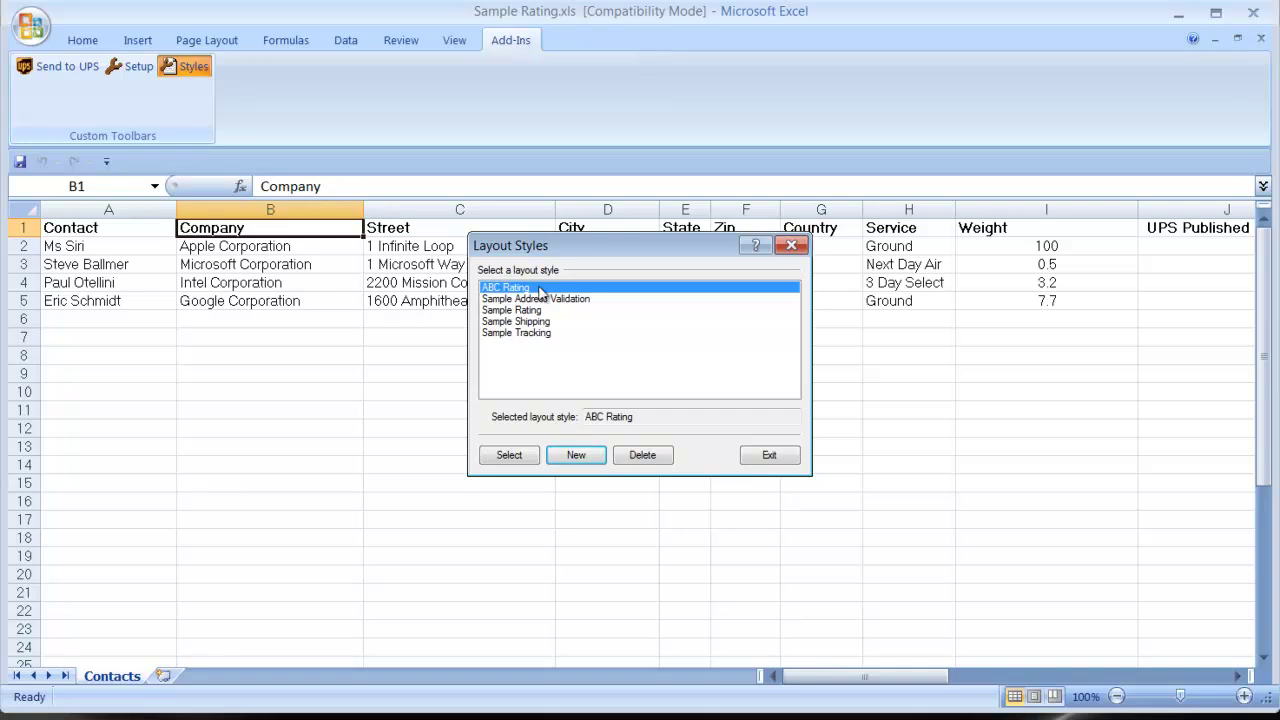
{"action": "left_click", "coordinate": [505, 453]}
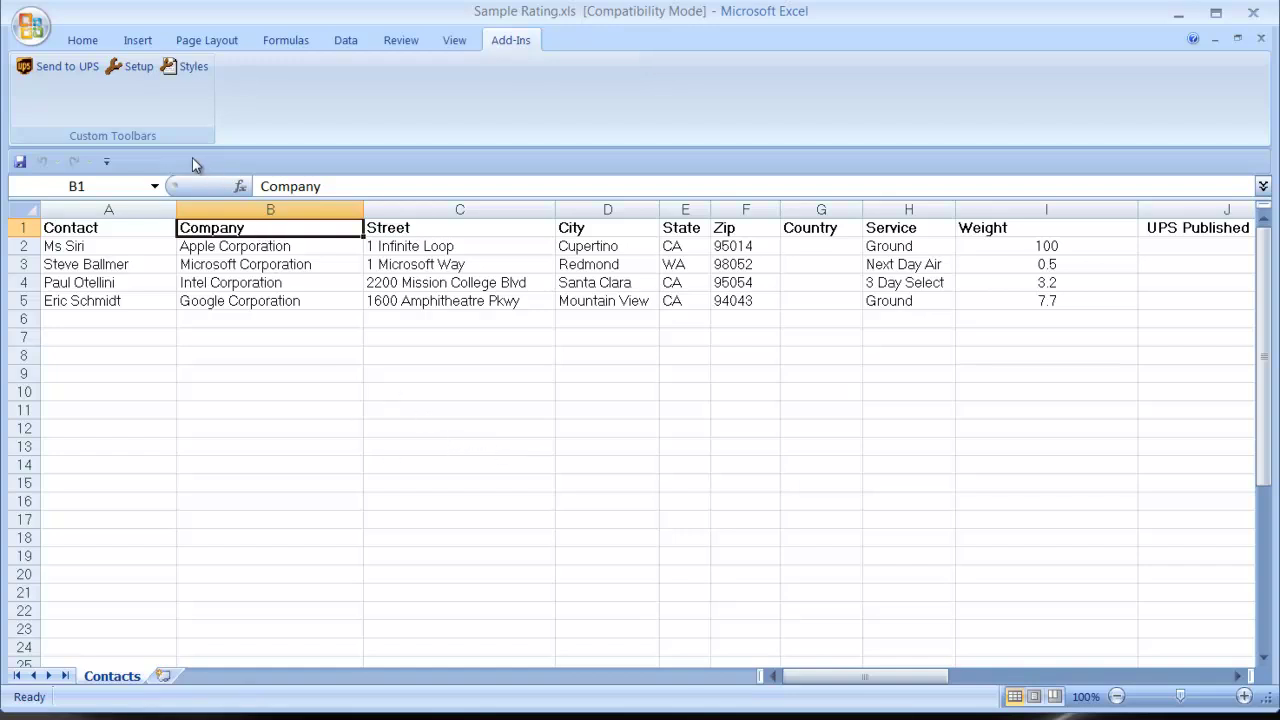
Step: Configure ABC Rating to rate packages without processing WorldShip shipments, enable automatic row advance and processing, and open the sent and returned data mappings
{"action": "left_click", "coordinate": [133, 66]}
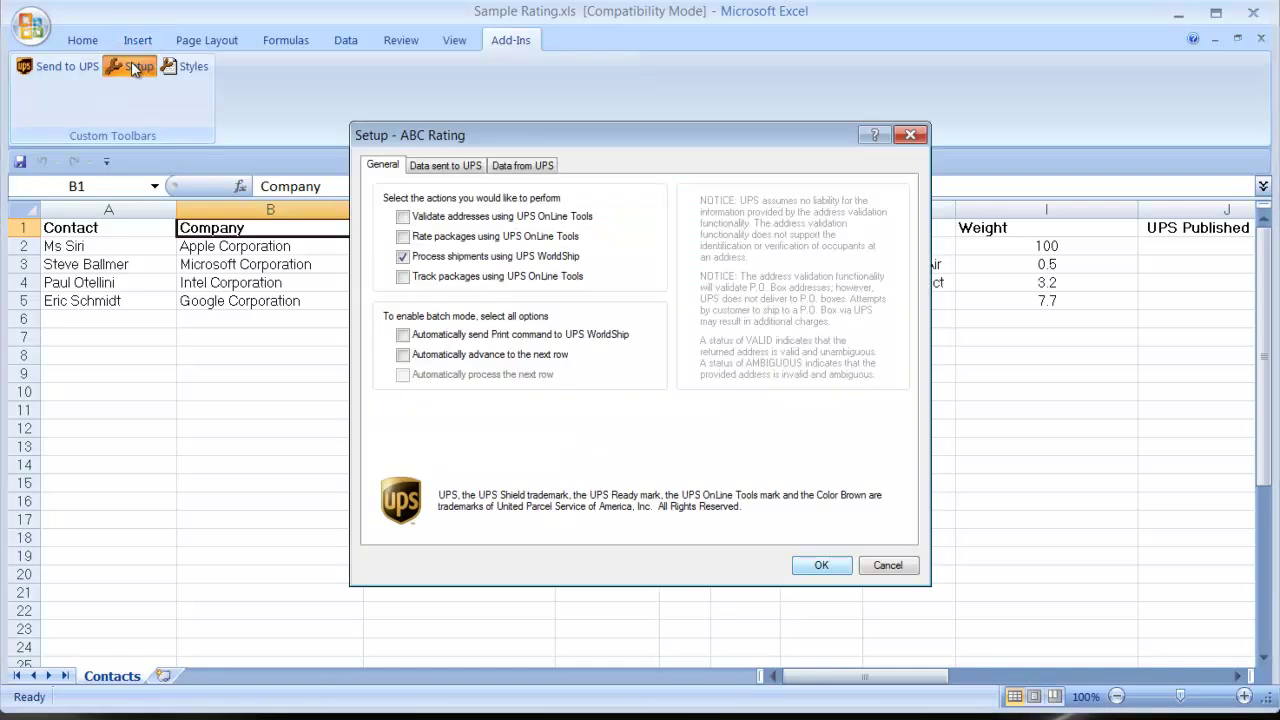
{"action": "left_click", "coordinate": [403, 237]}
{"action": "left_click", "coordinate": [403, 257]}
{"action": "left_click", "coordinate": [403, 257]}
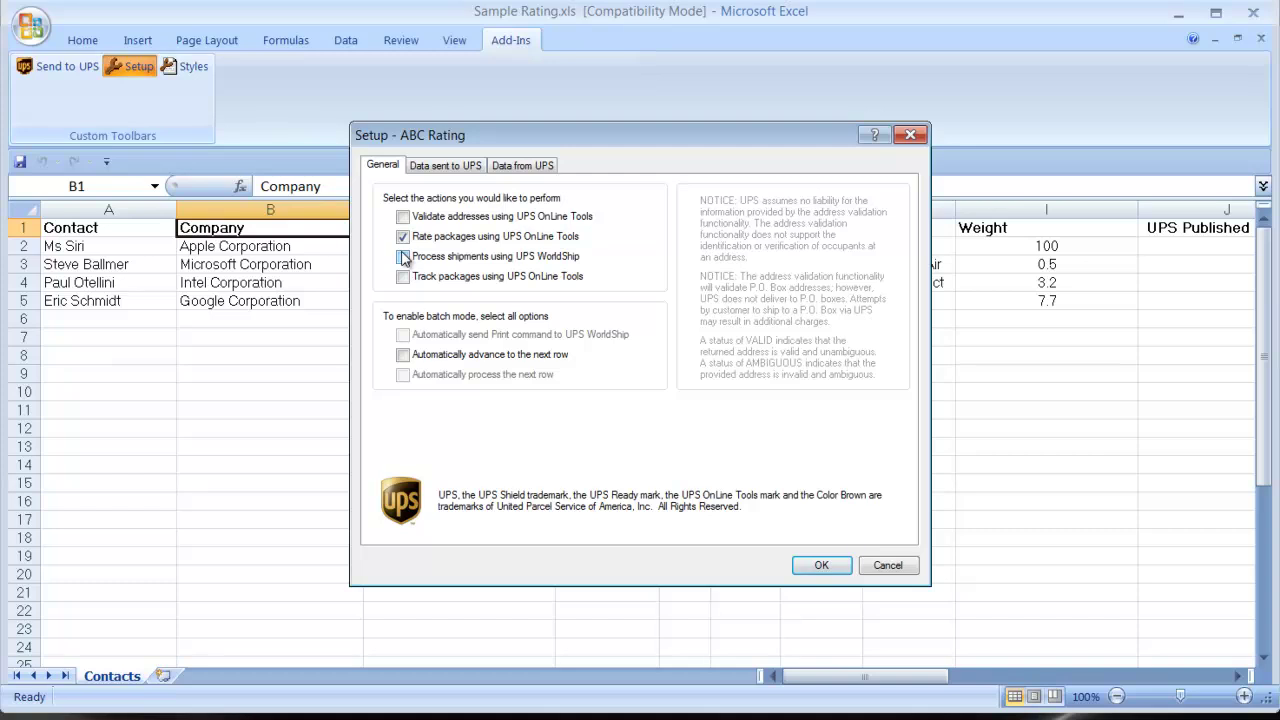
{"action": "left_click", "coordinate": [403, 355]}
{"action": "left_click", "coordinate": [403, 375]}
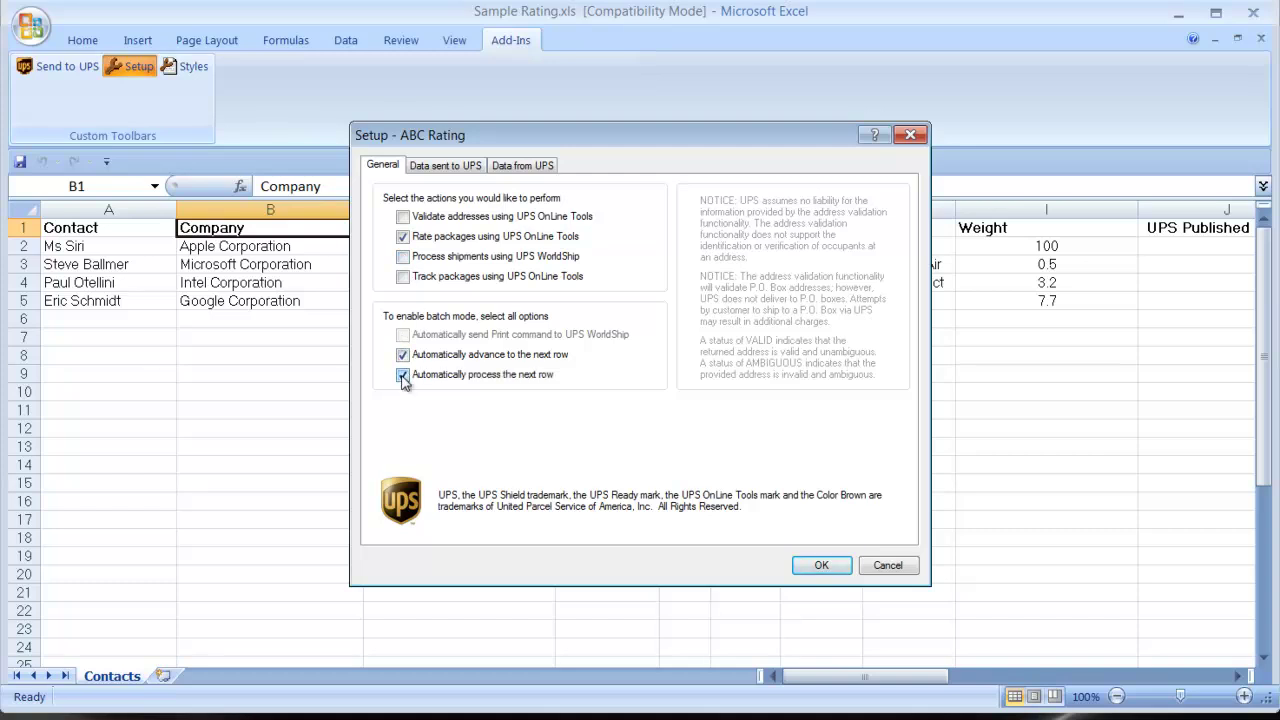
{"action": "left_click", "coordinate": [445, 166]}
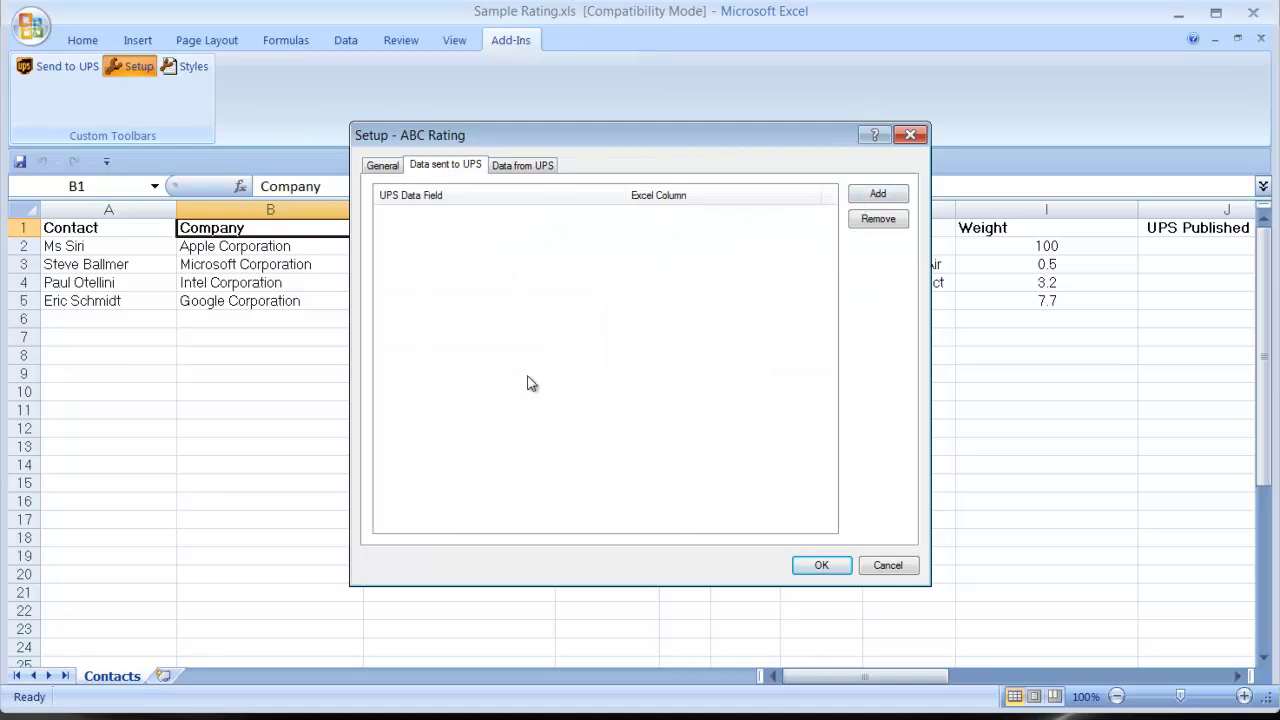
{"action": "left_click", "coordinate": [516, 167]}
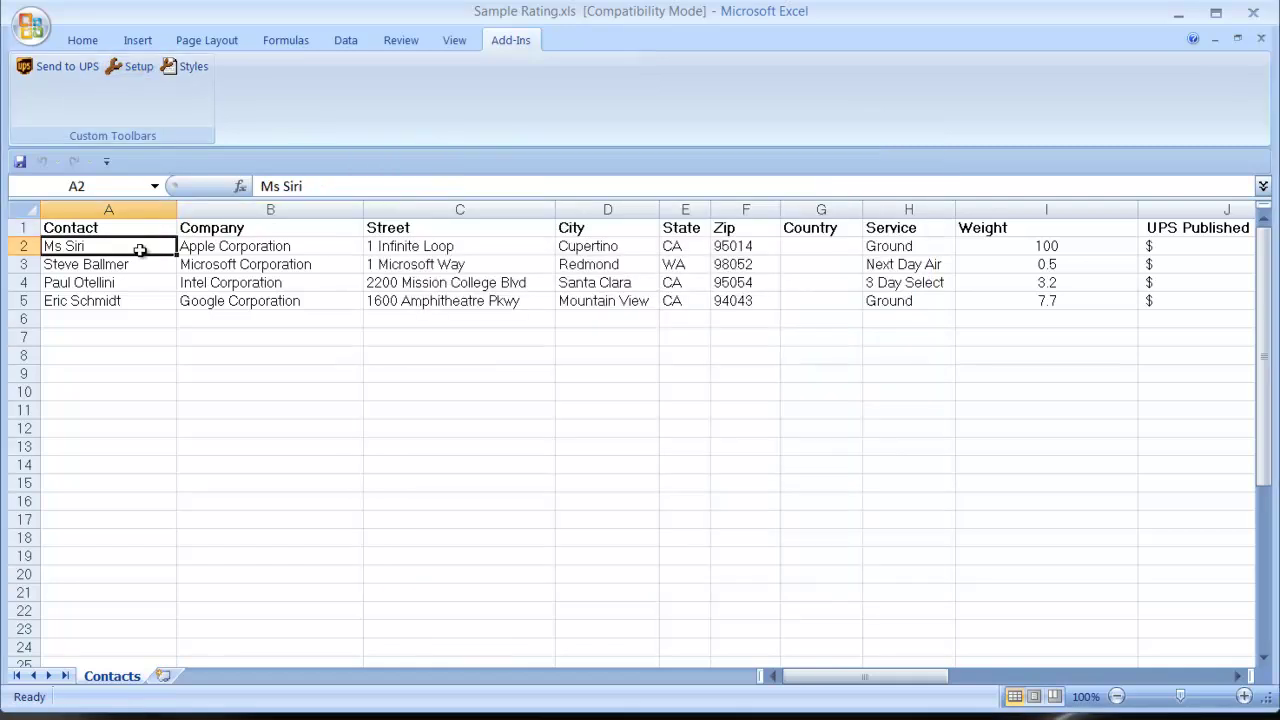
Step: Send the contact rows to UPS for batch rating, starting from cell A2
{"action": "left_click", "coordinate": [190, 248]}
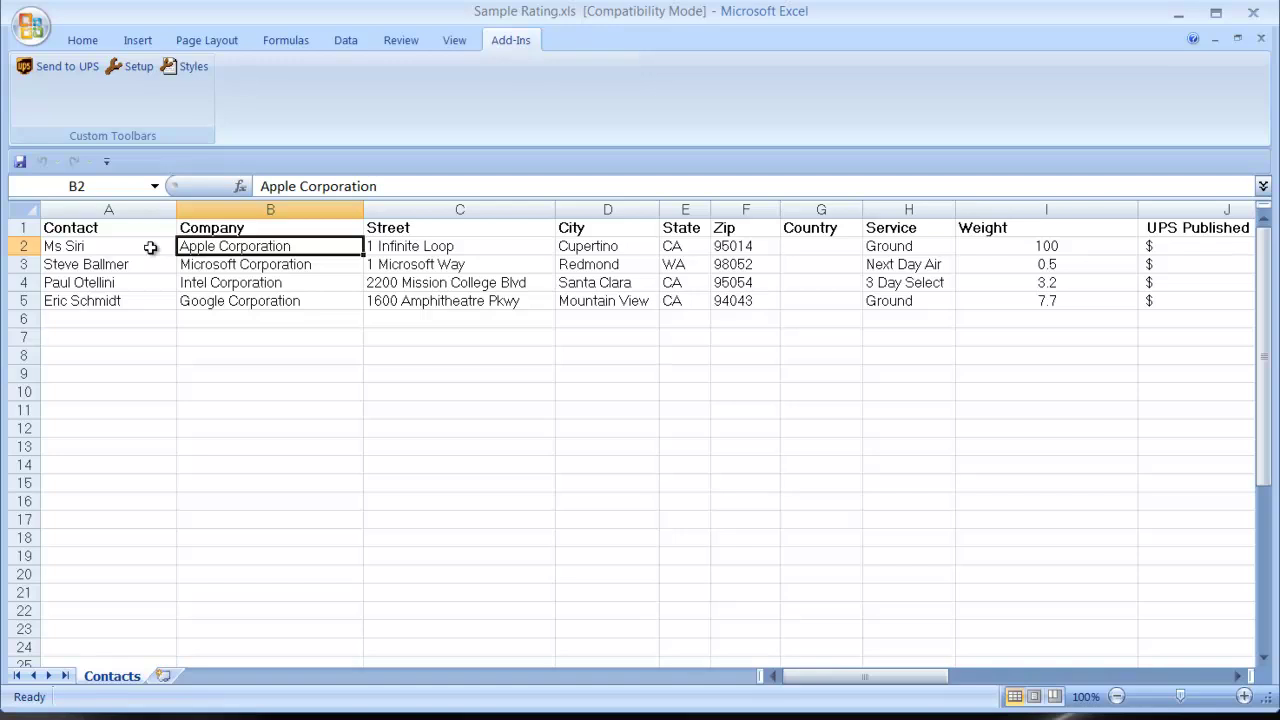
{"action": "left_click", "coordinate": [150, 247]}
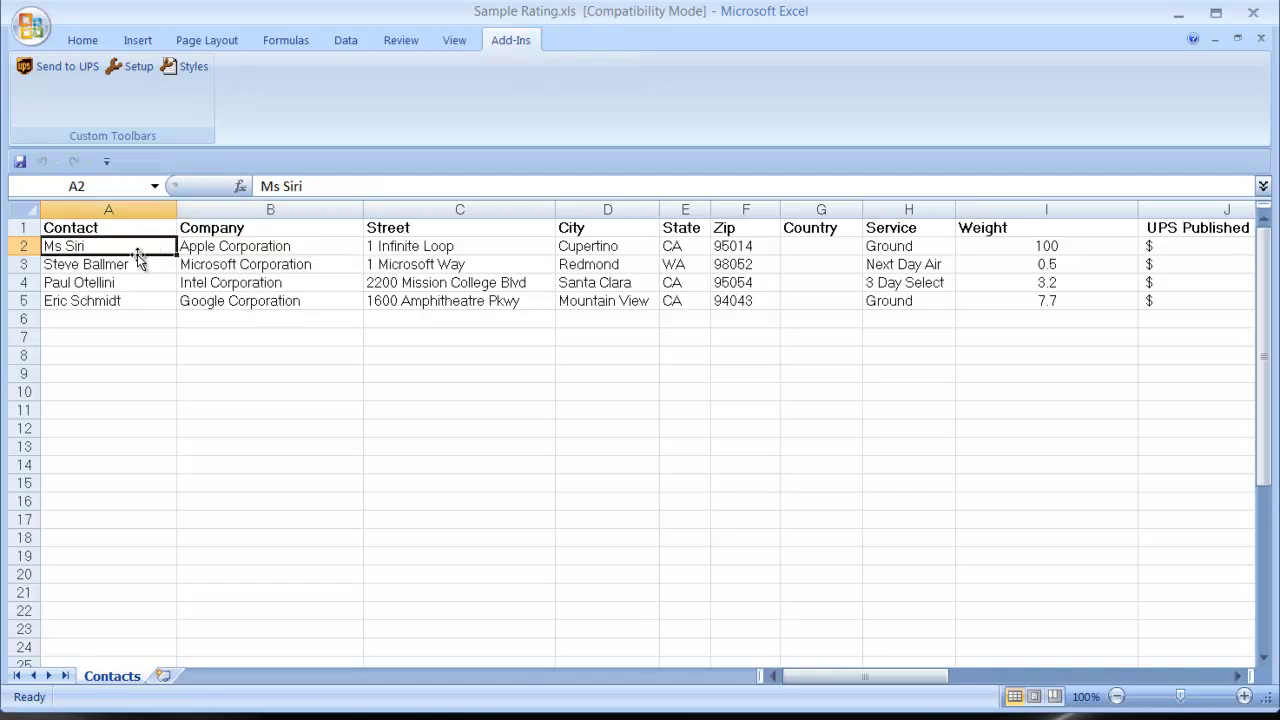
{"action": "left_click", "coordinate": [60, 70]}
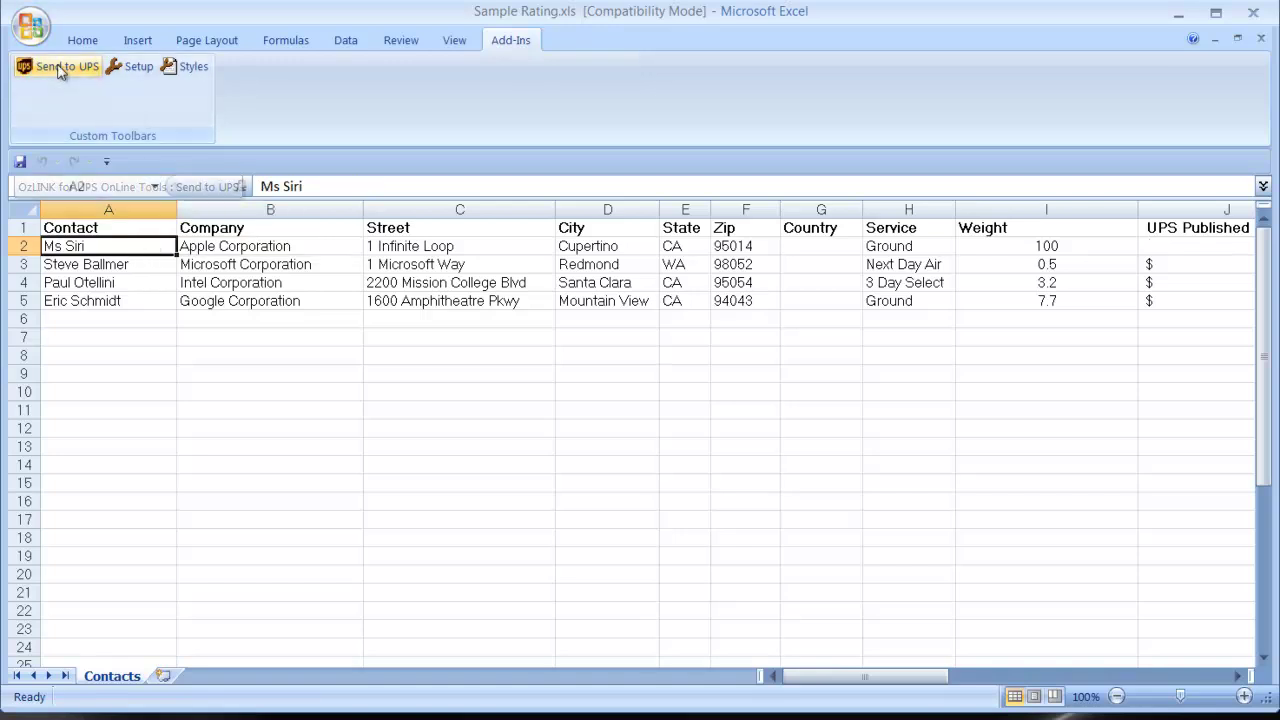